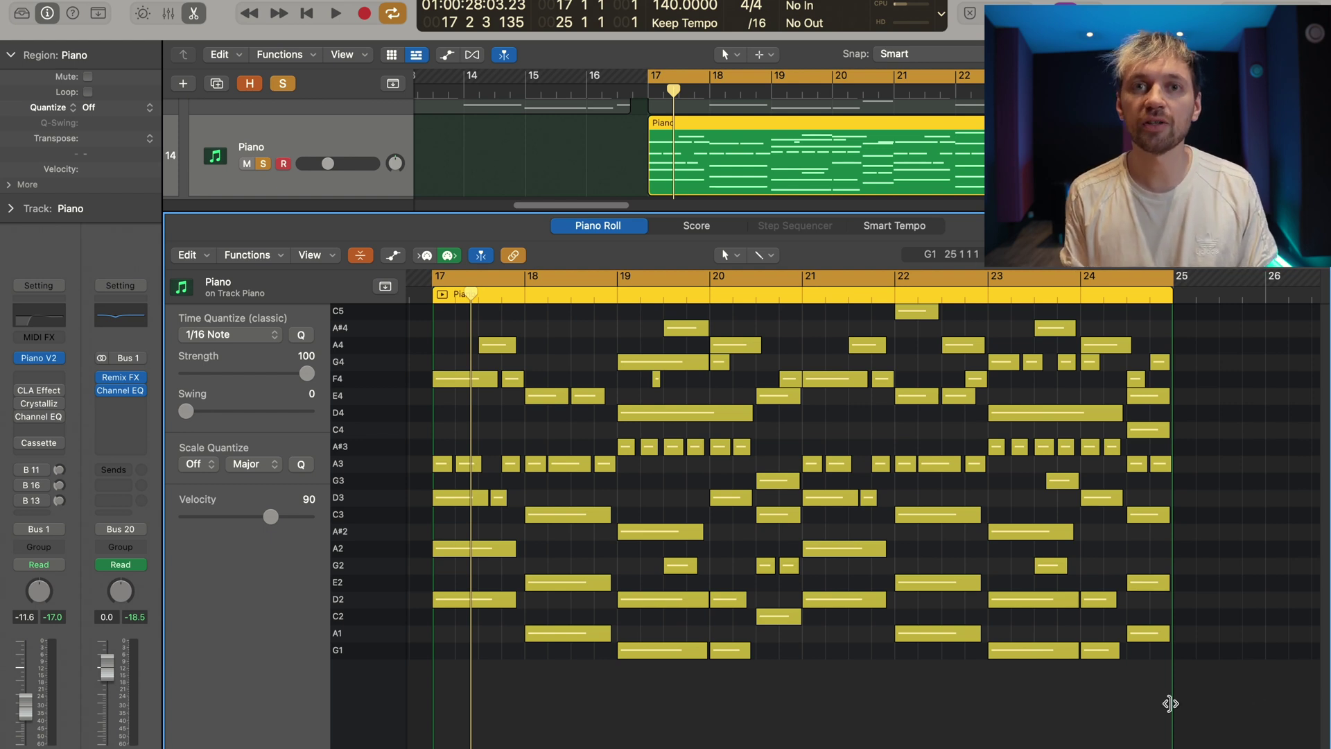
- Select all the Piano region's notes and apply the Random Velocity transform to them
{"action": "left_click_drag", "start_coordinate": [1179, 721], "coordinate": [444, 305]}
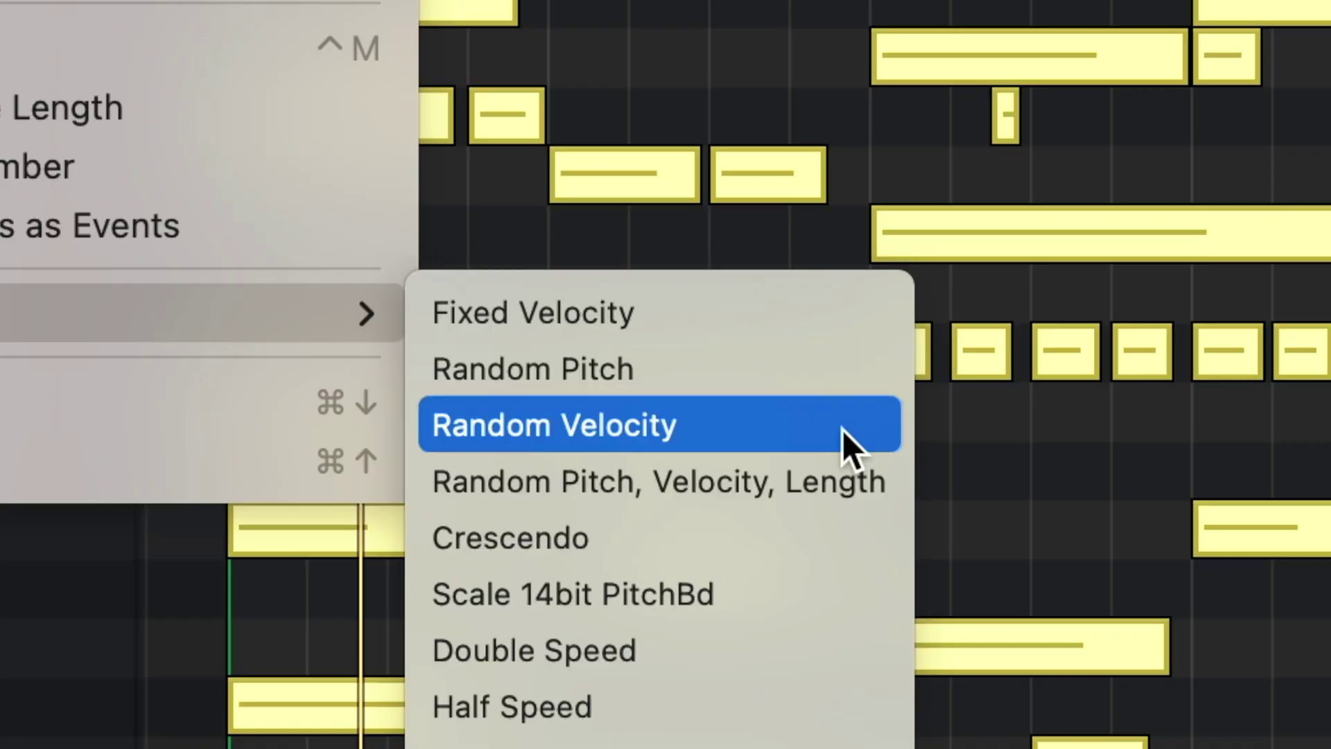
{"action": "left_click", "coordinate": [843, 430]}
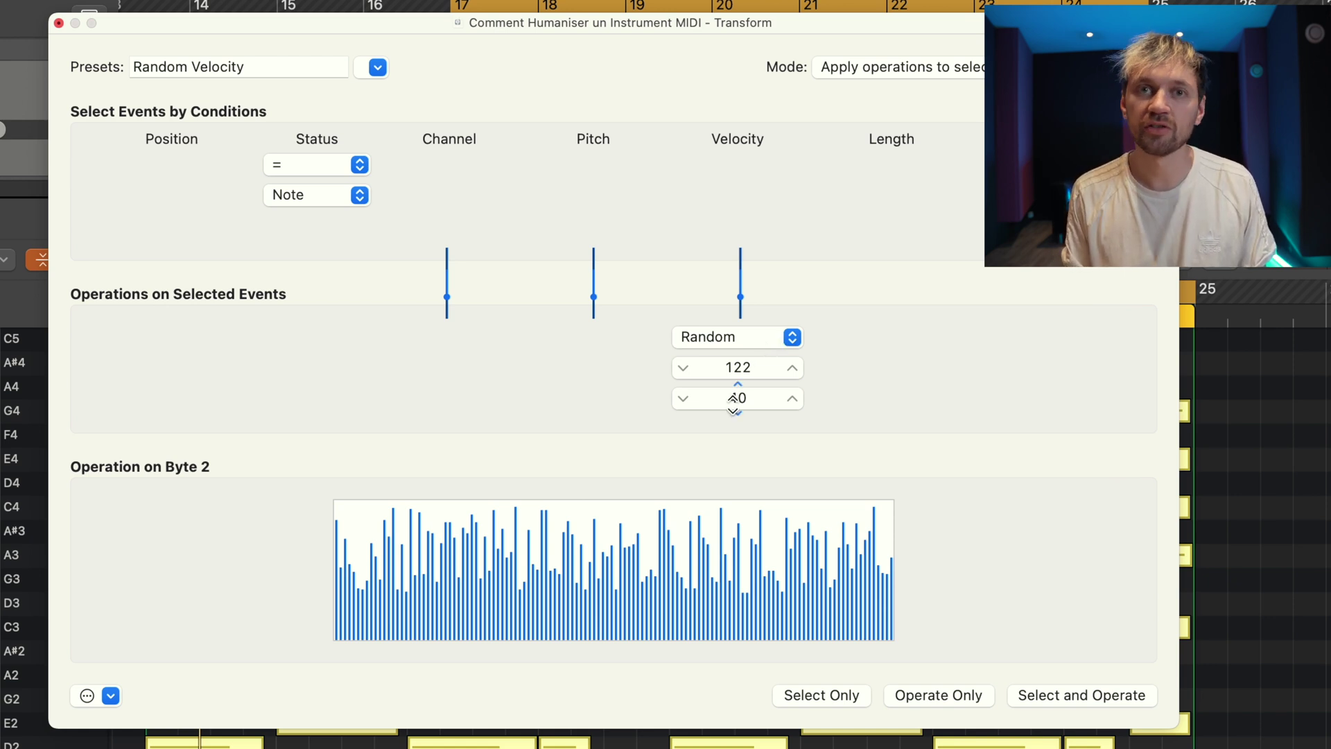
{"action": "scroll", "coordinate": [732, 363], "scroll_direction": "down", "scroll_amount": 3}
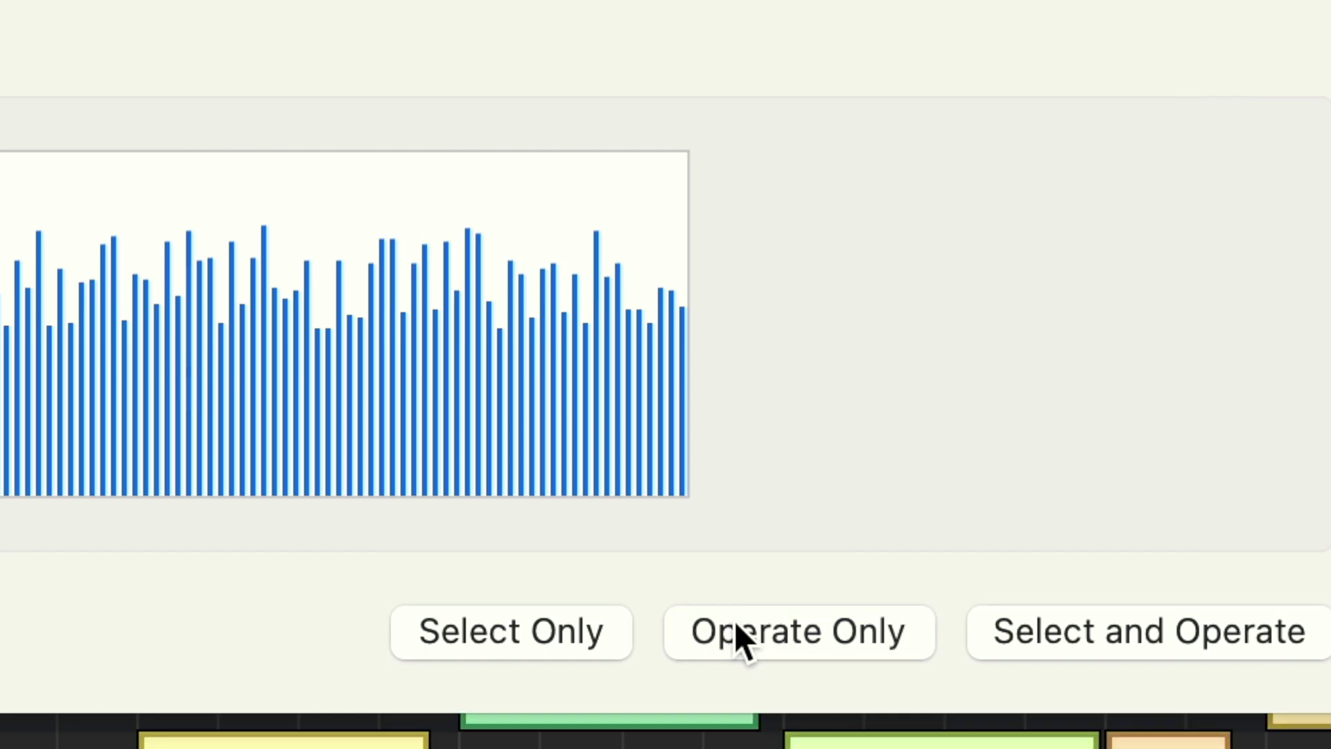
{"action": "left_click", "coordinate": [913, 695]}
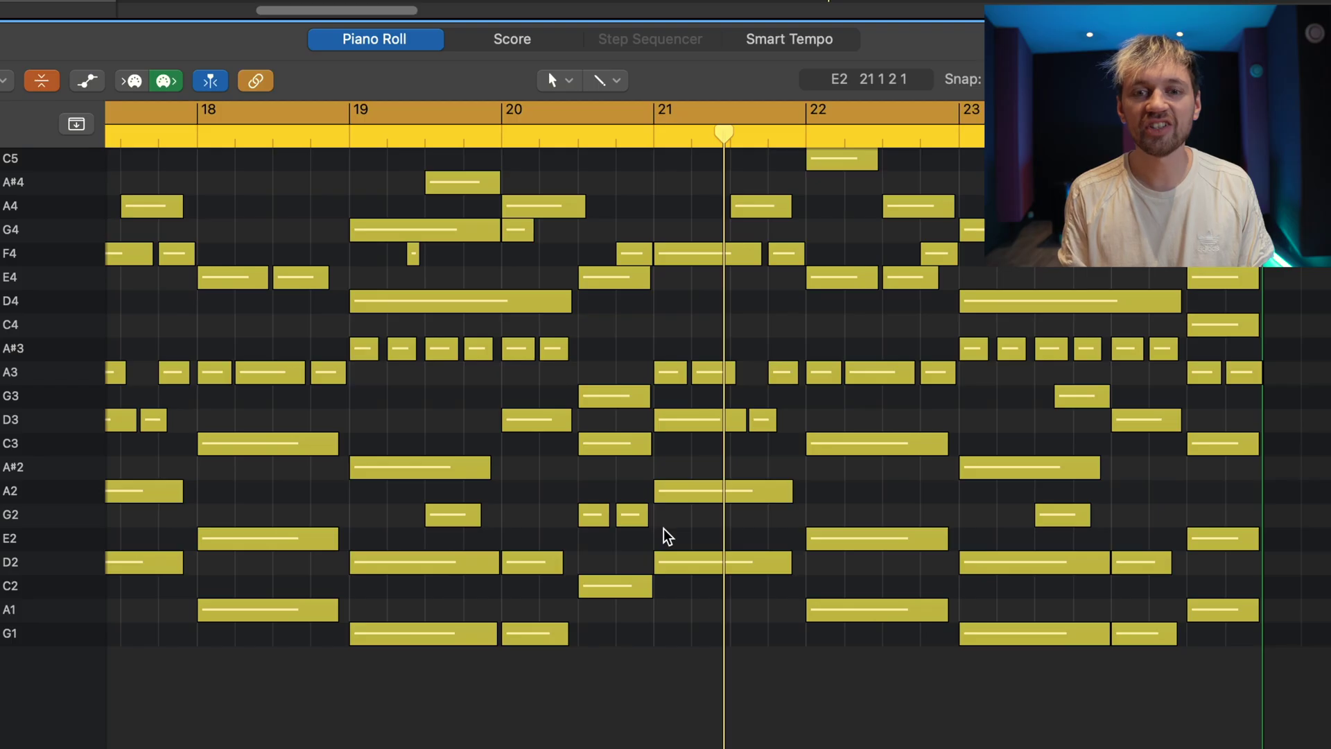
- Humanize all the region's notes with the velocity randomization set to 10
{"action": "scroll", "coordinate": [853, 728], "scroll_direction": "left", "scroll_amount": 1}
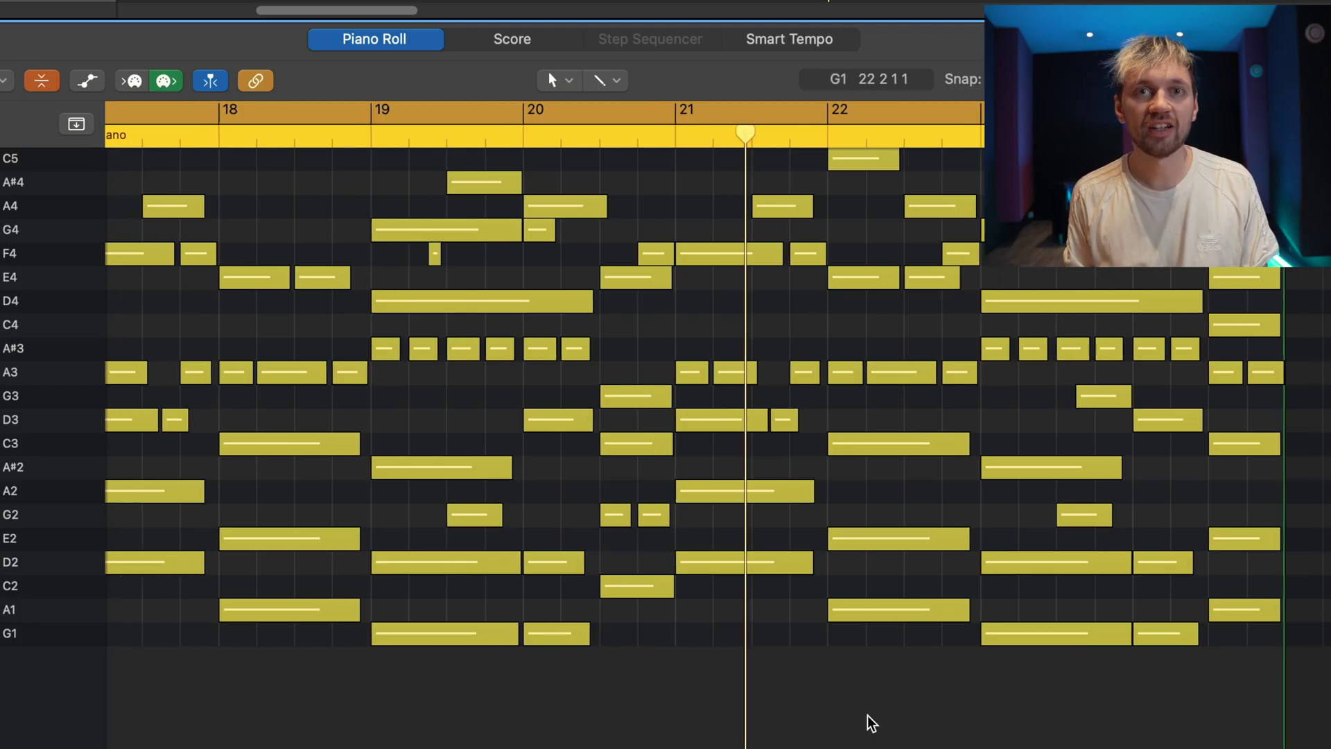
{"action": "key", "text": "super+a"}
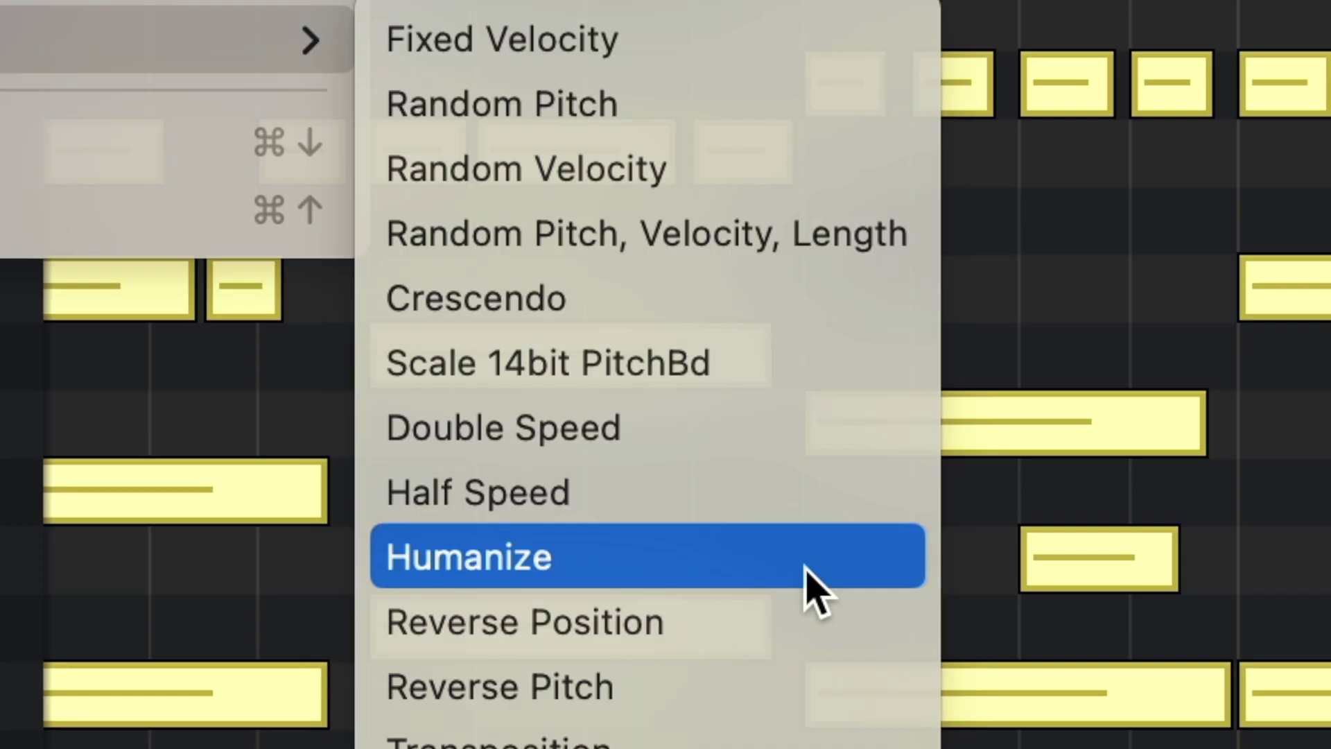
{"action": "left_click", "coordinate": [914, 689]}
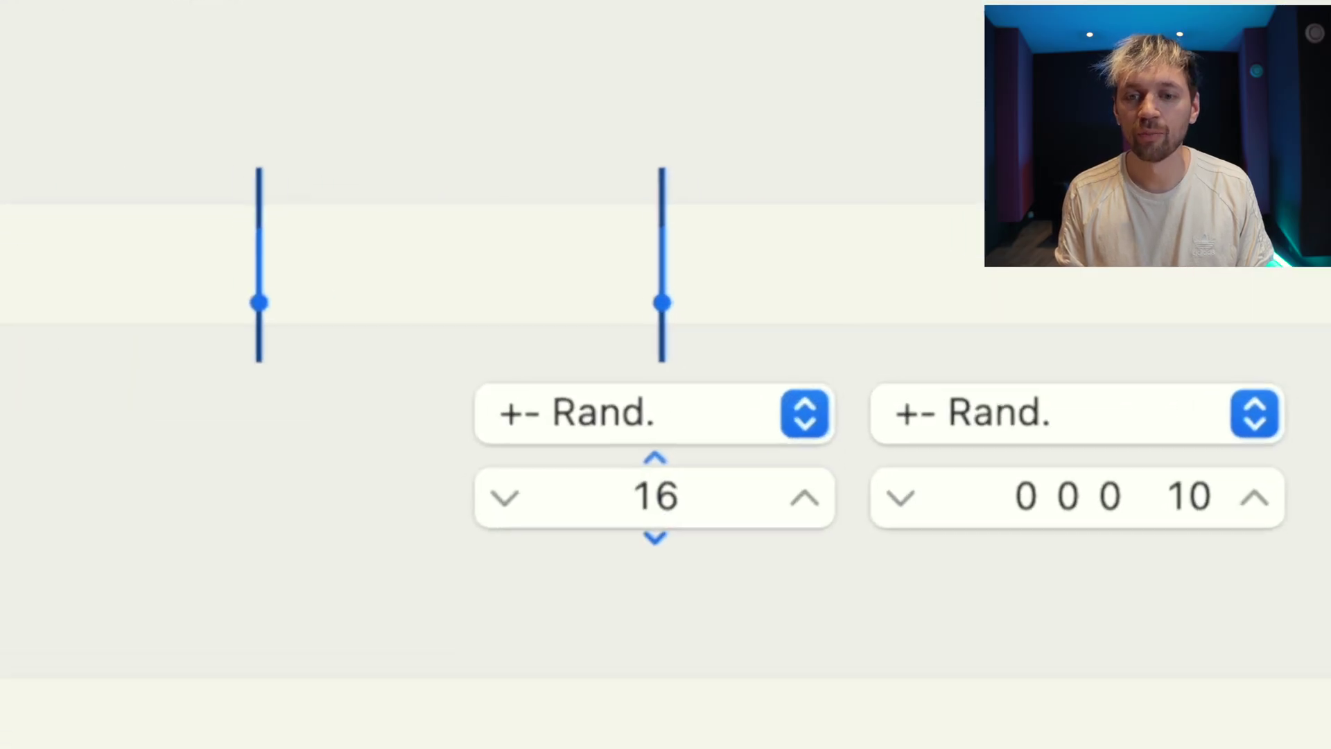
{"action": "left_click_drag", "start_coordinate": [841, 339], "coordinate": [841, 341]}
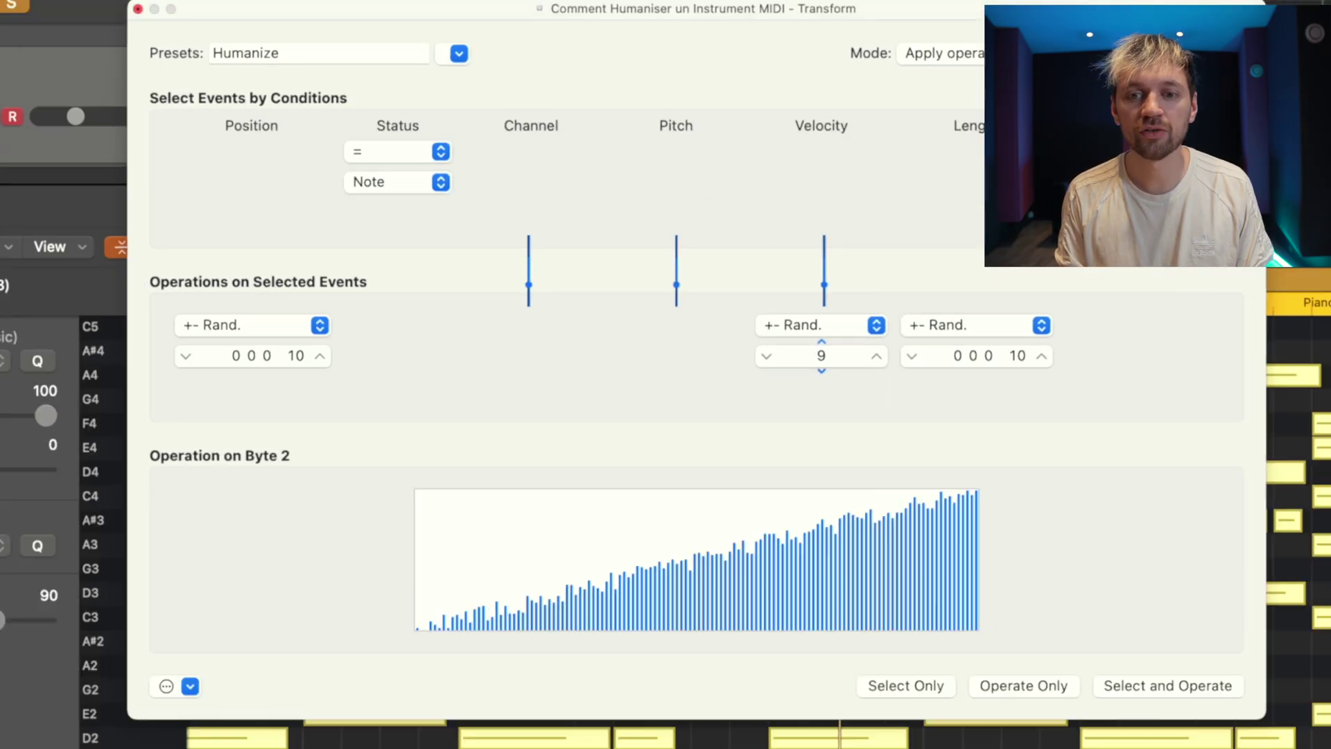
{"action": "left_click_drag", "start_coordinate": [639, 510], "coordinate": [639, 507]}
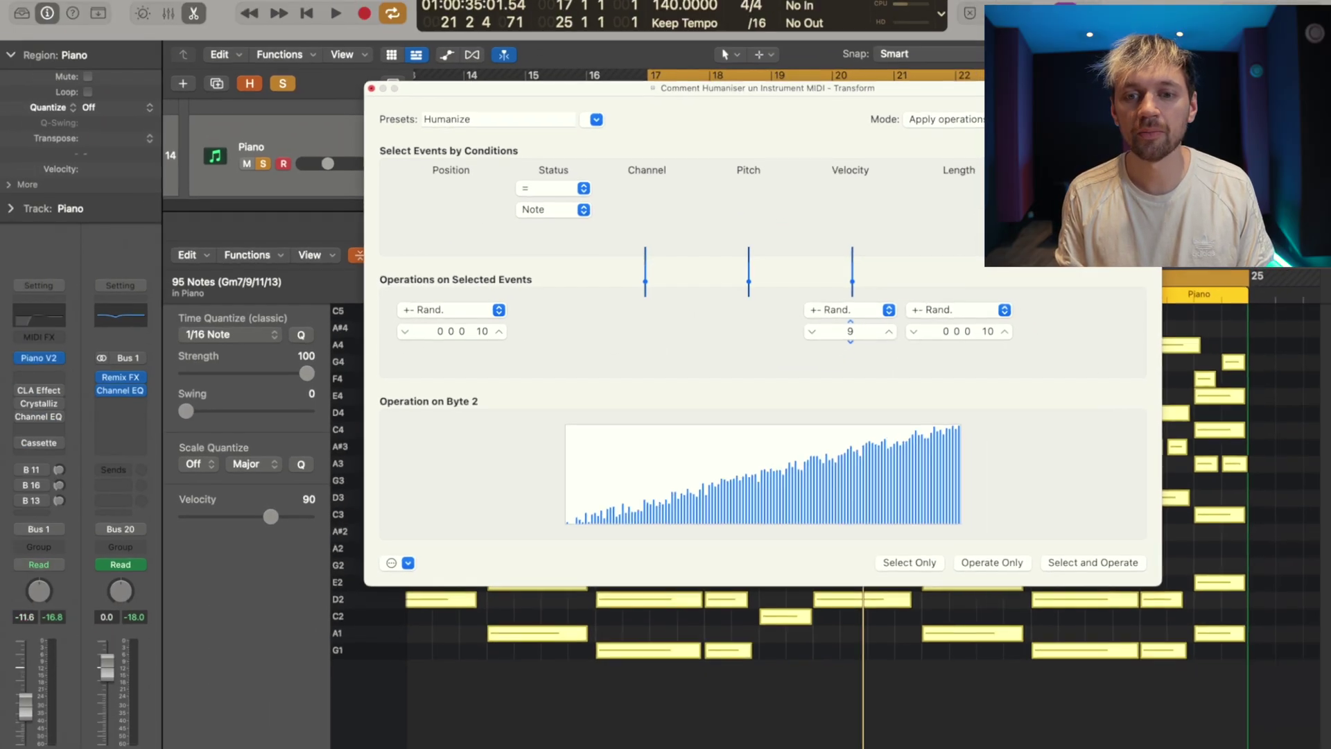
{"action": "left_click", "coordinate": [992, 562]}
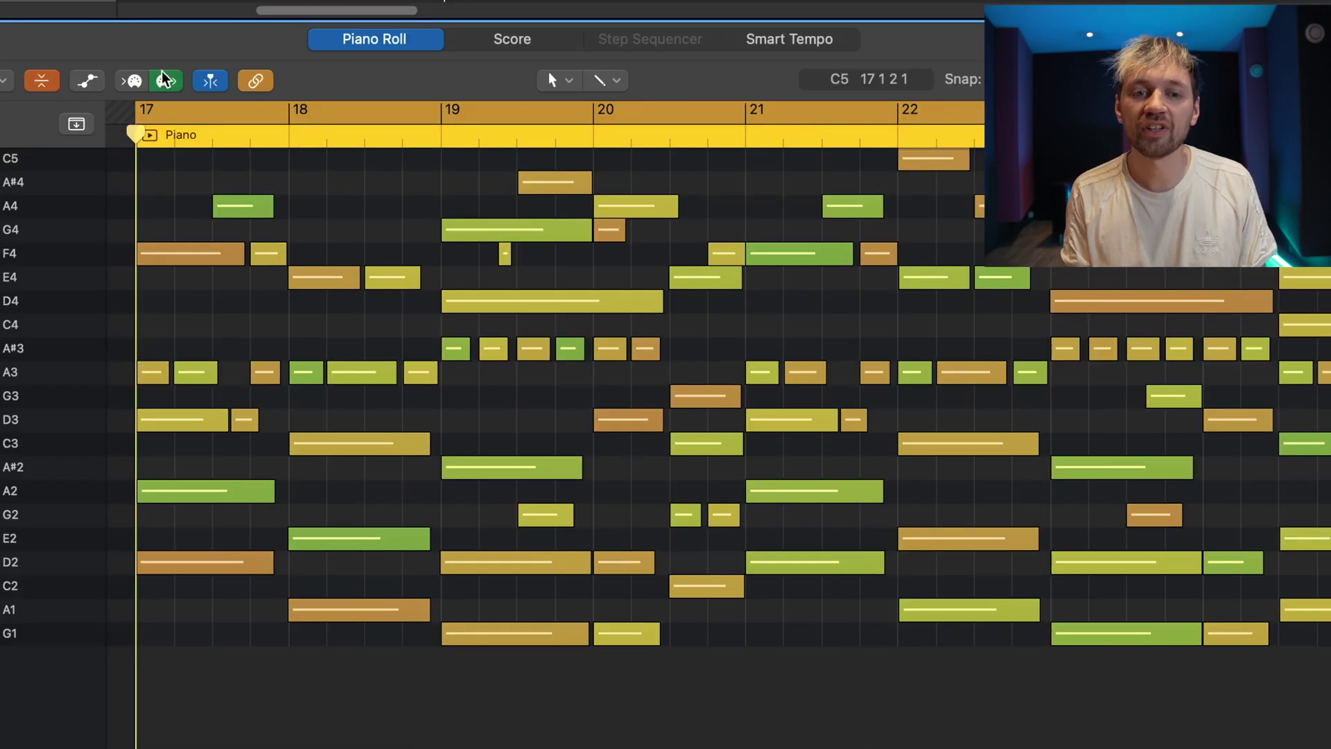
- Zoom in horizontally around the start of bar 17 and the playhead
{"action": "key", "text": "super+Right"}
{"action": "key", "text": "super+Right"}
{"action": "key", "text": "super+Right"}
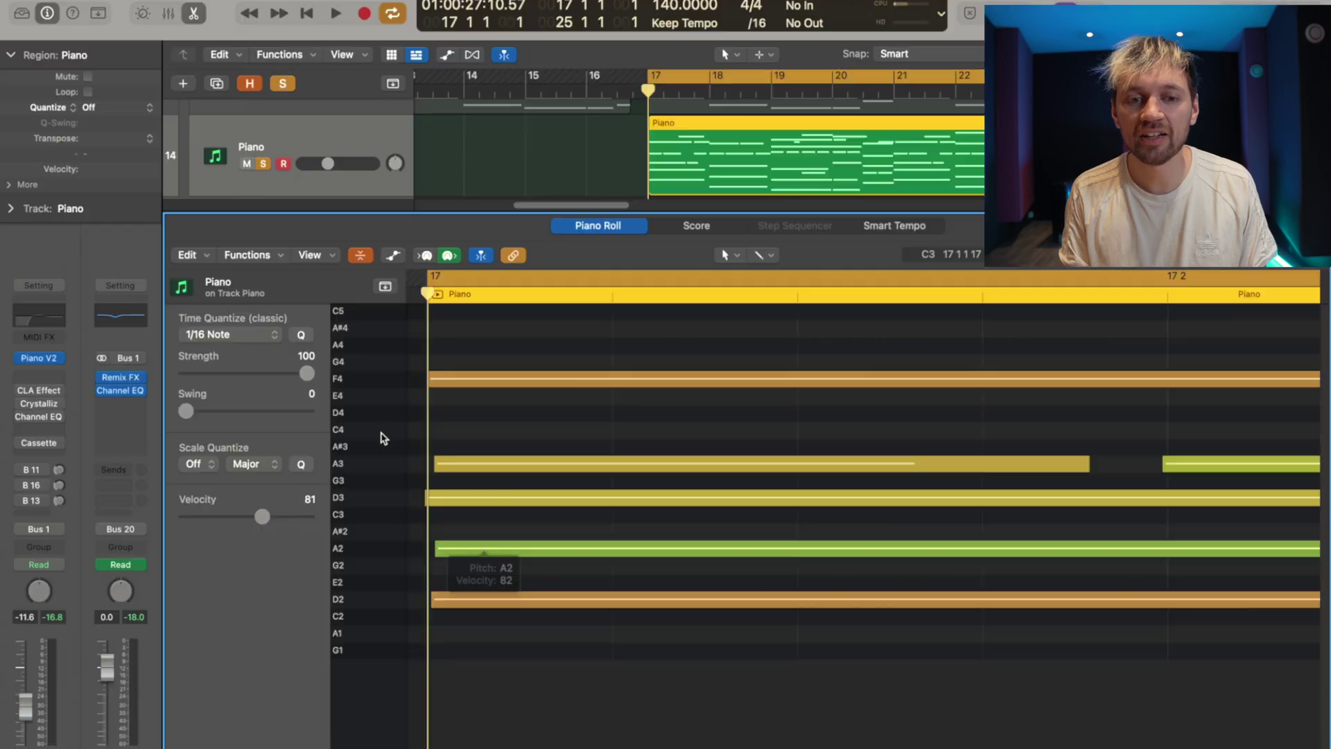
{"action": "scroll", "coordinate": [522, 352], "scroll_direction": "left", "scroll_amount": 2}
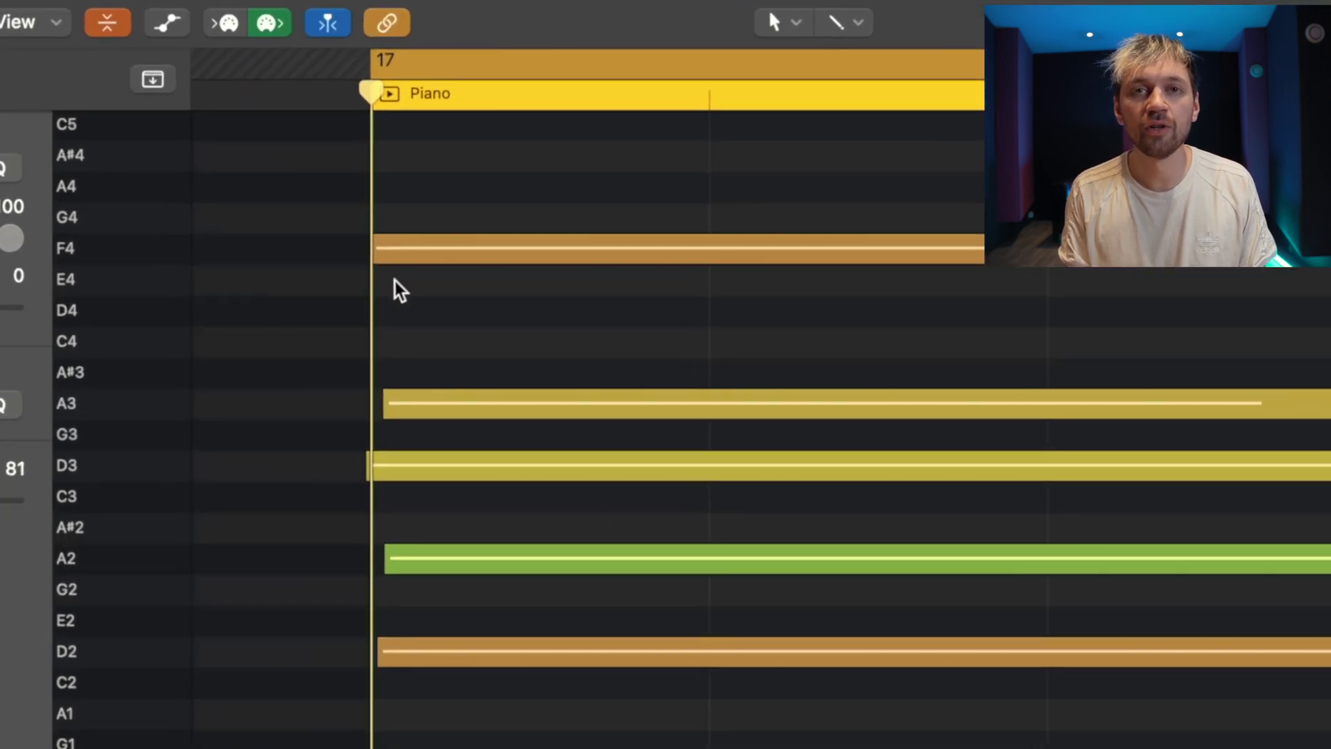
{"action": "scroll", "coordinate": [401, 290], "scroll_direction": "right", "scroll_amount": 10}
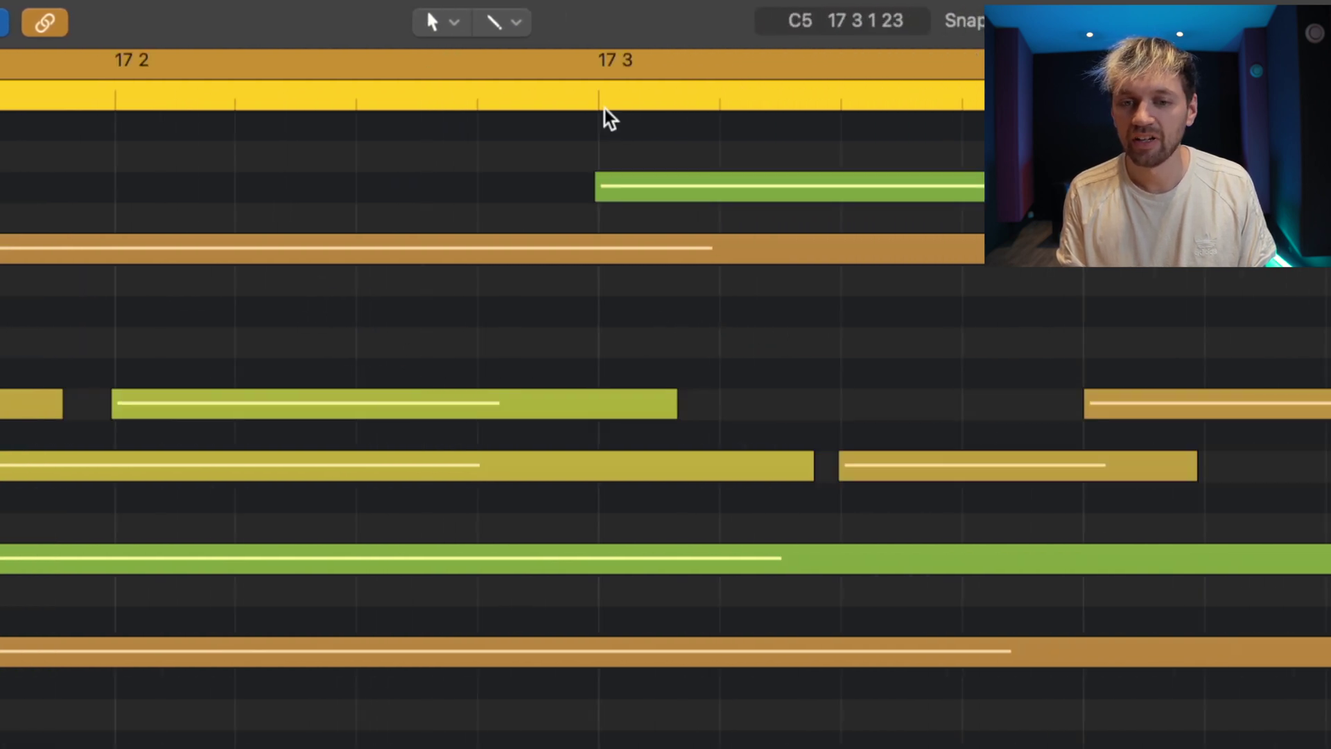
{"action": "key", "text": "super+Right"}
{"action": "key", "text": "super+Right"}
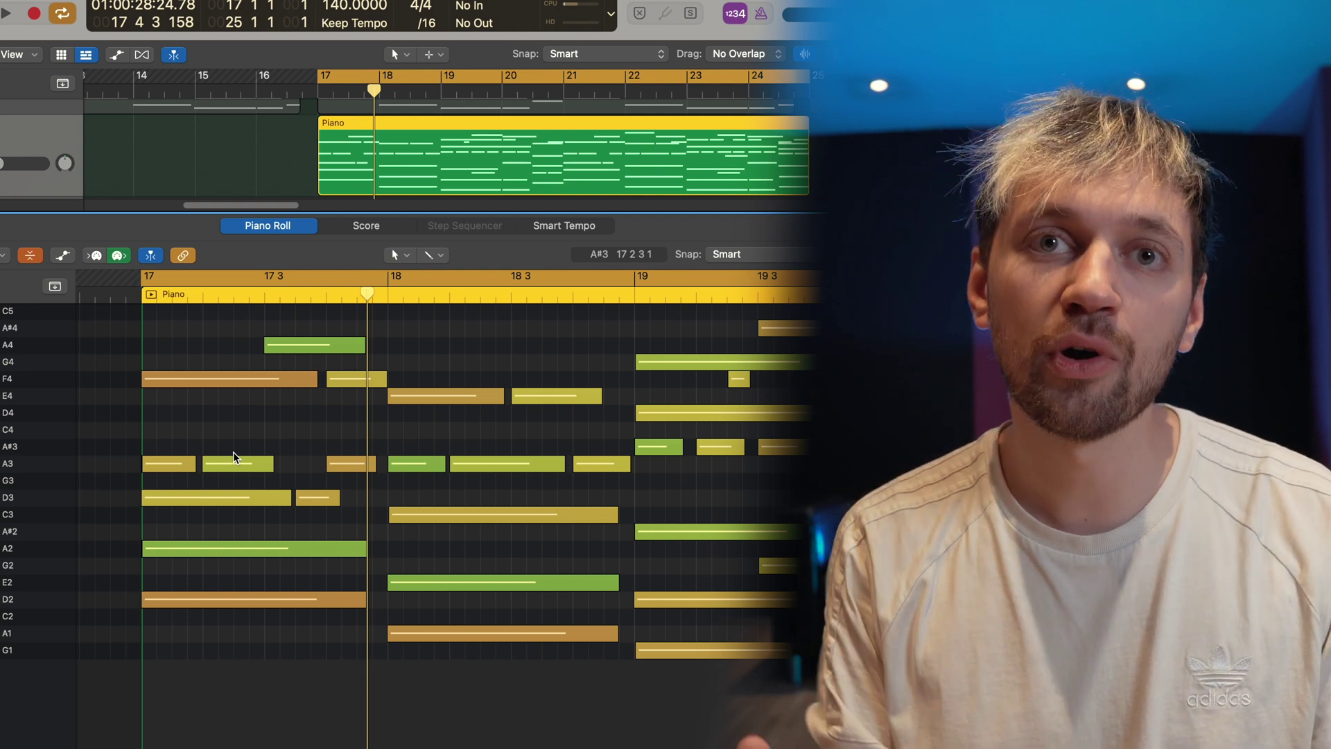
- Set single-note velocities: the second D3 to 44, the second A3 to 42, another to 97
{"action": "left_click", "coordinate": [313, 492]}
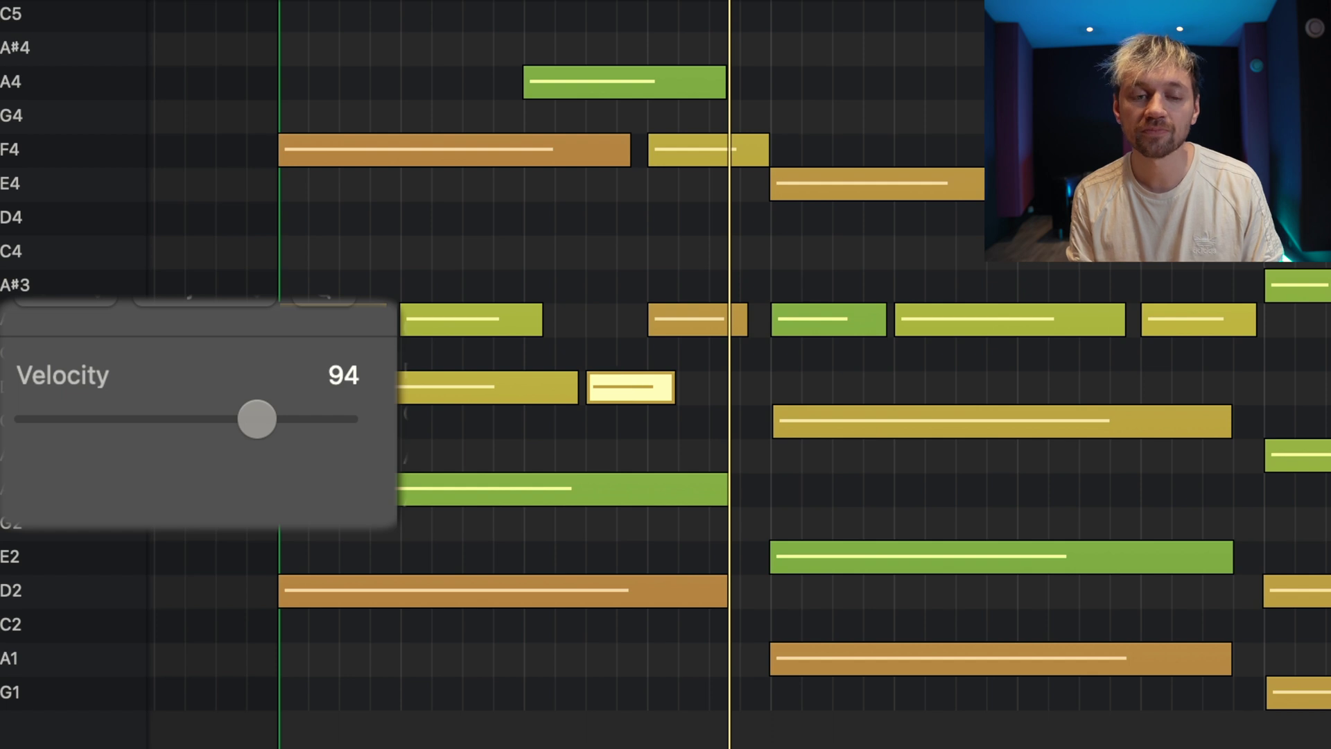
{"action": "left_click_drag", "start_coordinate": [212, 419], "coordinate": [138, 442]}
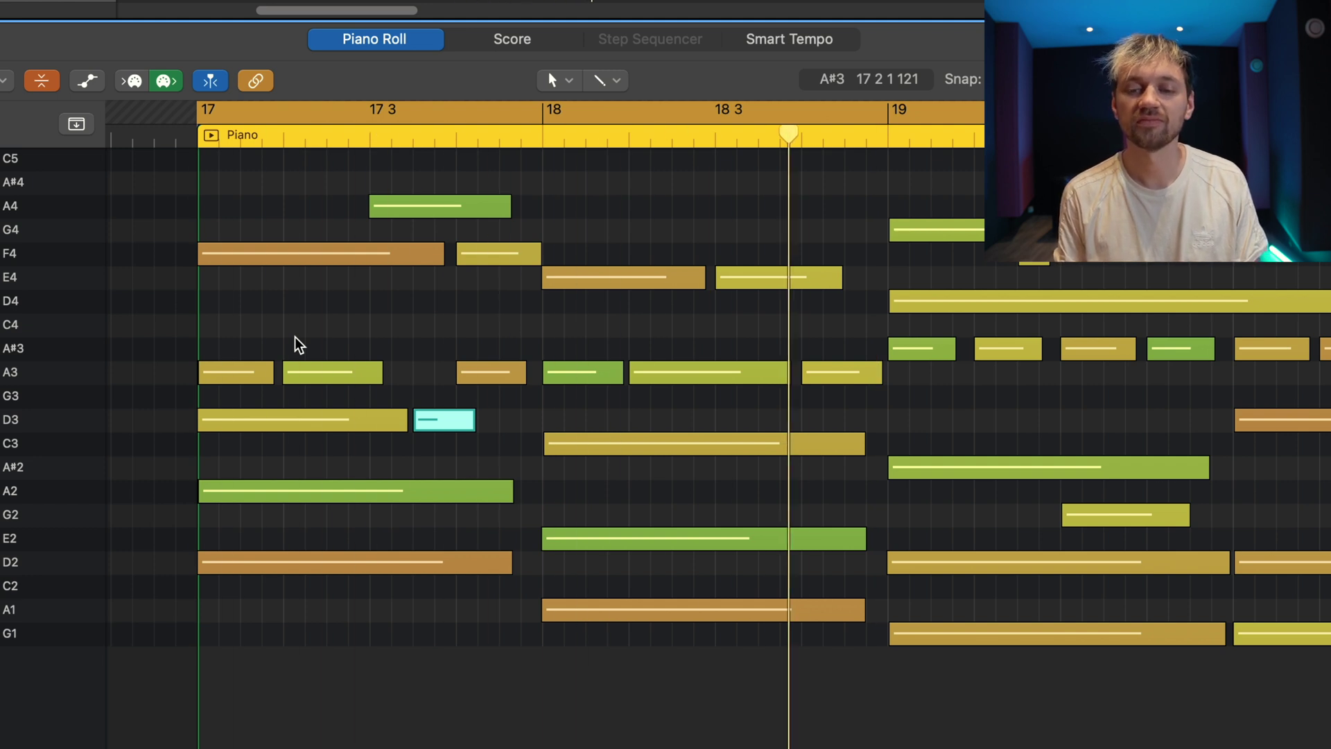
{"action": "key", "text": "space"}
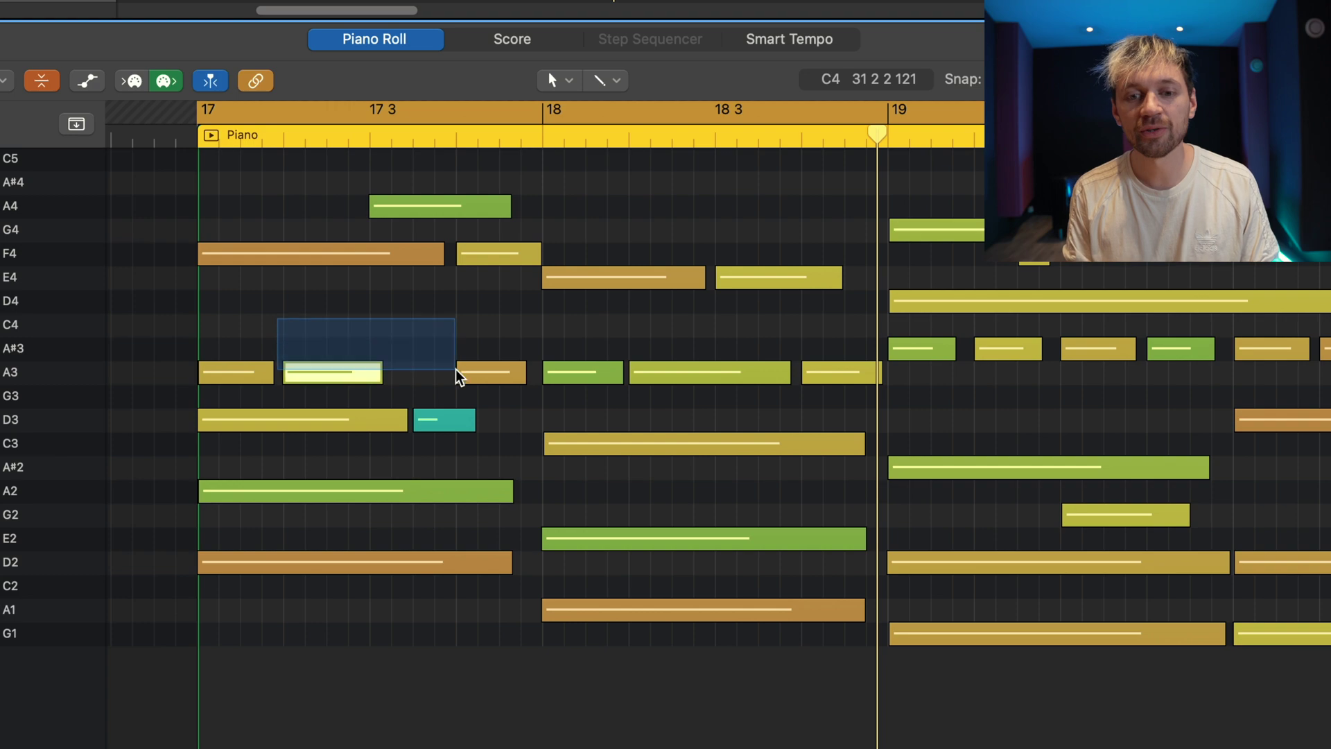
{"action": "left_click_drag", "start_coordinate": [456, 374], "coordinate": [484, 370]}
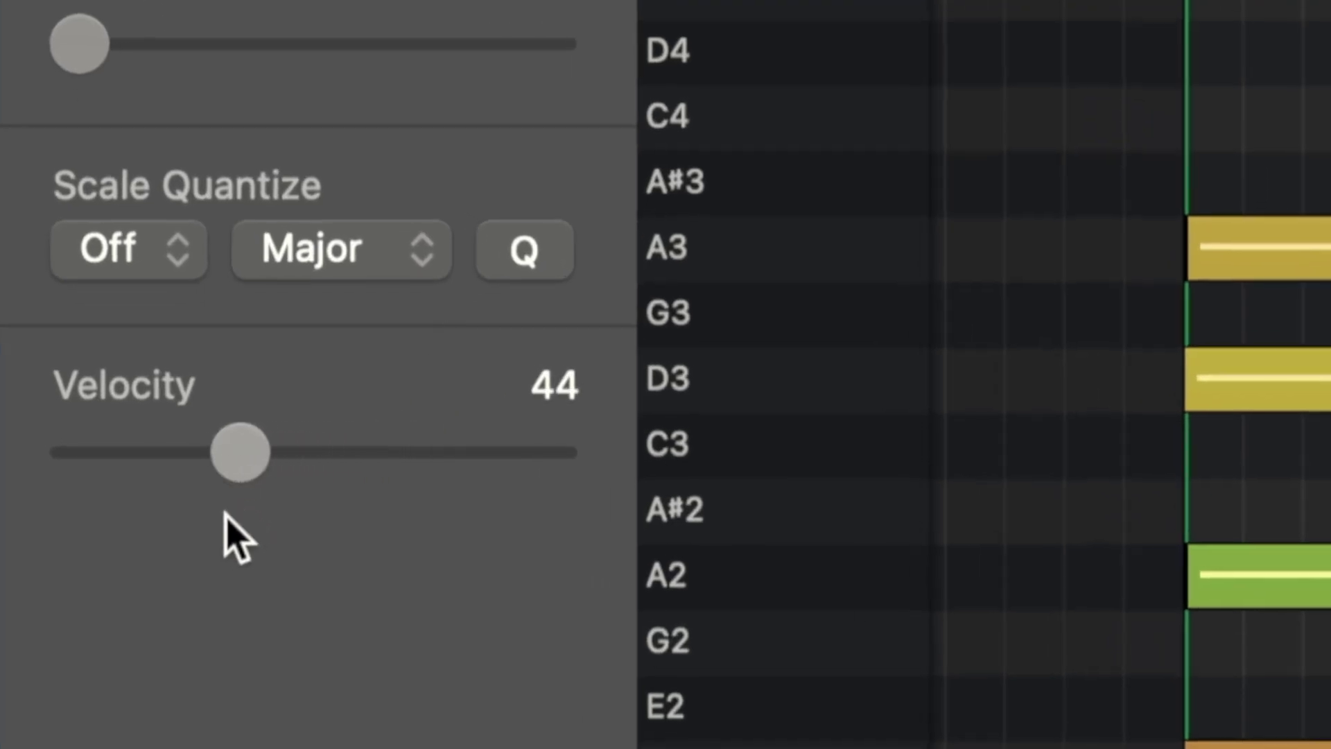
{"action": "left_click_drag", "start_coordinate": [229, 538], "coordinate": [217, 535]}
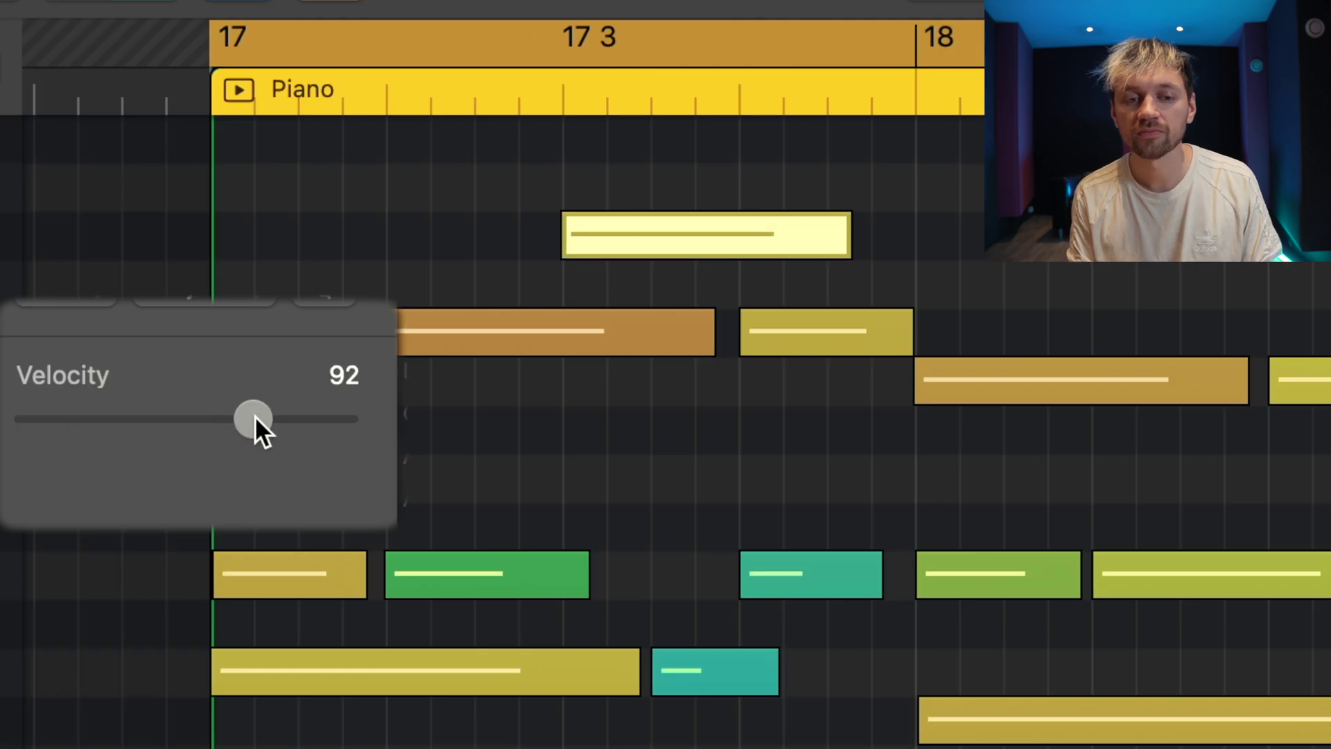
{"action": "left_click_drag", "start_coordinate": [255, 414], "coordinate": [266, 417]}
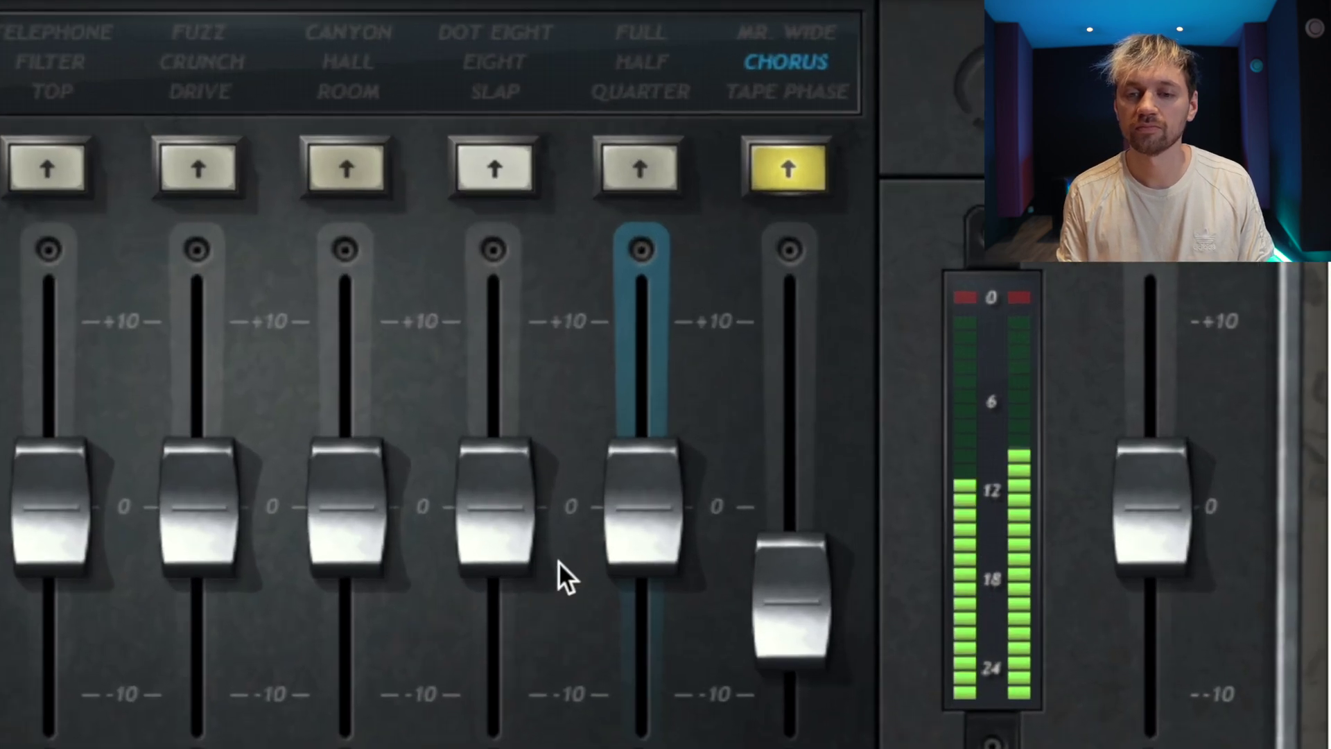
- Bring the CLA Effects Pitch chorus fader up to about -2.7, then mute the computer's sound
{"action": "left_click_drag", "start_coordinate": [766, 634], "coordinate": [774, 135]}
{"action": "left_click_drag", "start_coordinate": [781, 82], "coordinate": [746, 646]}
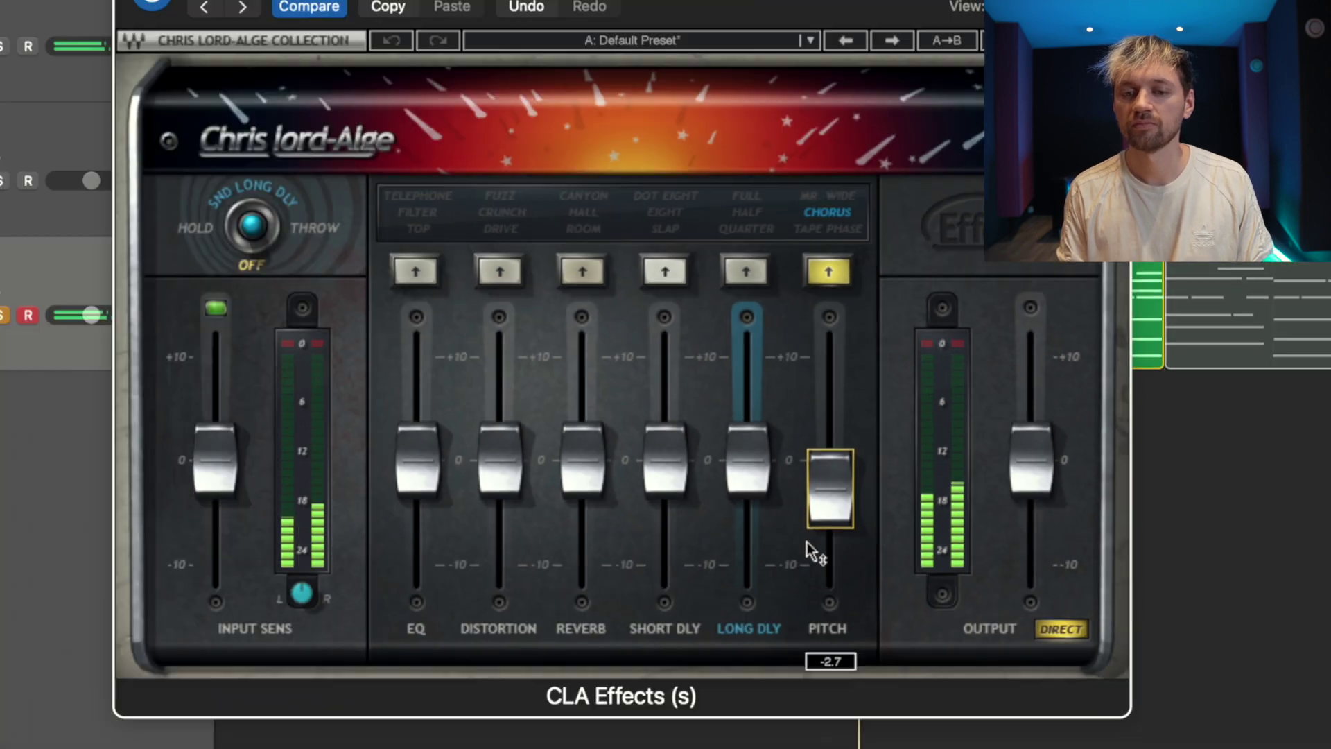
{"action": "key", "text": "XF86AudioMute"}
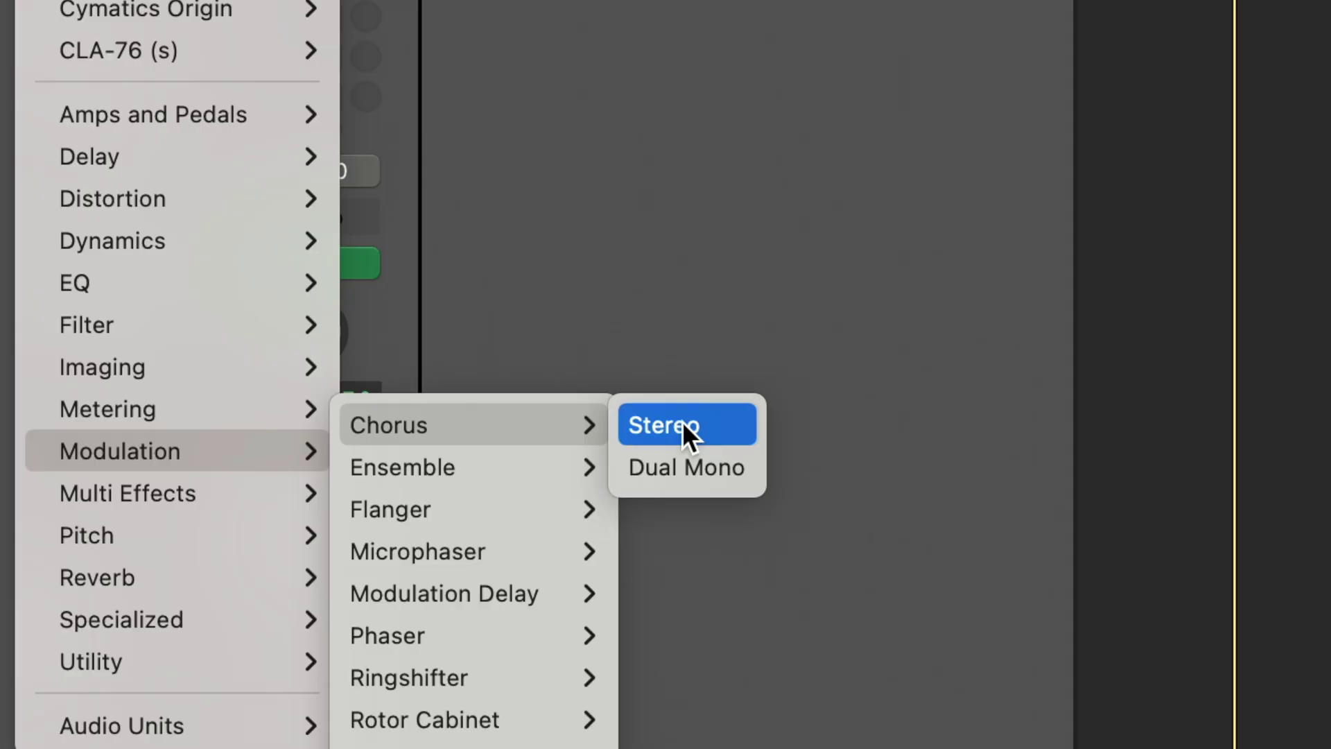
- Insert a stereo Chorus set to 0.667 Hz rate, about 22% intensity and 17% mix
{"action": "left_click", "coordinate": [683, 424]}
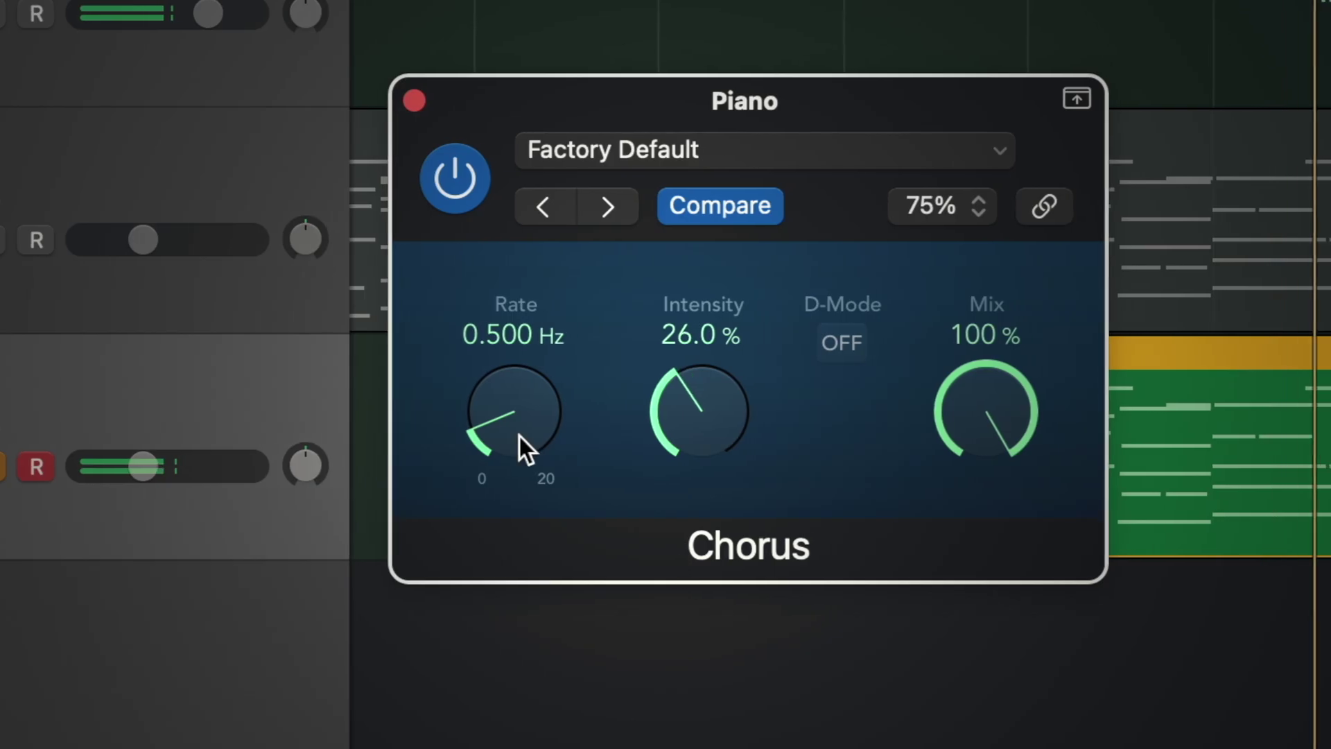
{"action": "left_click_drag", "start_coordinate": [518, 435], "coordinate": [512, 420]}
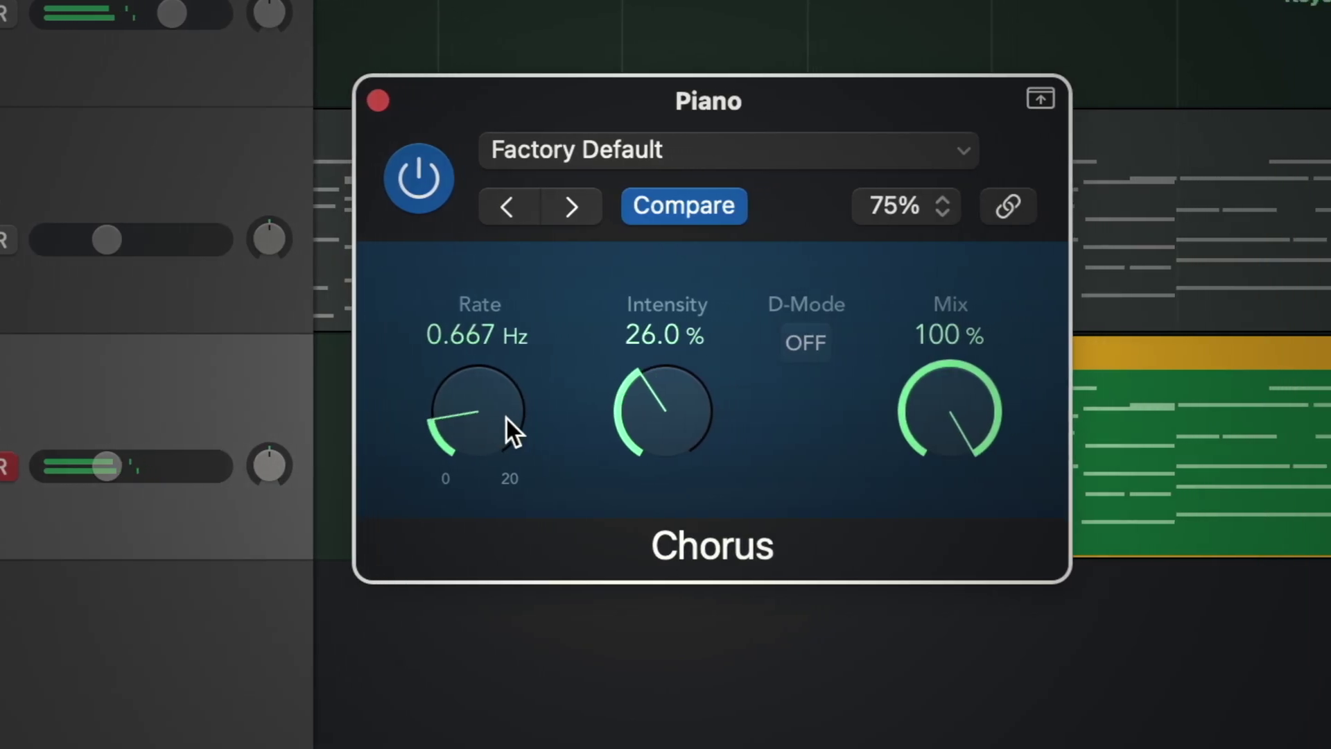
{"action": "left_click_drag", "start_coordinate": [901, 402], "coordinate": [909, 734]}
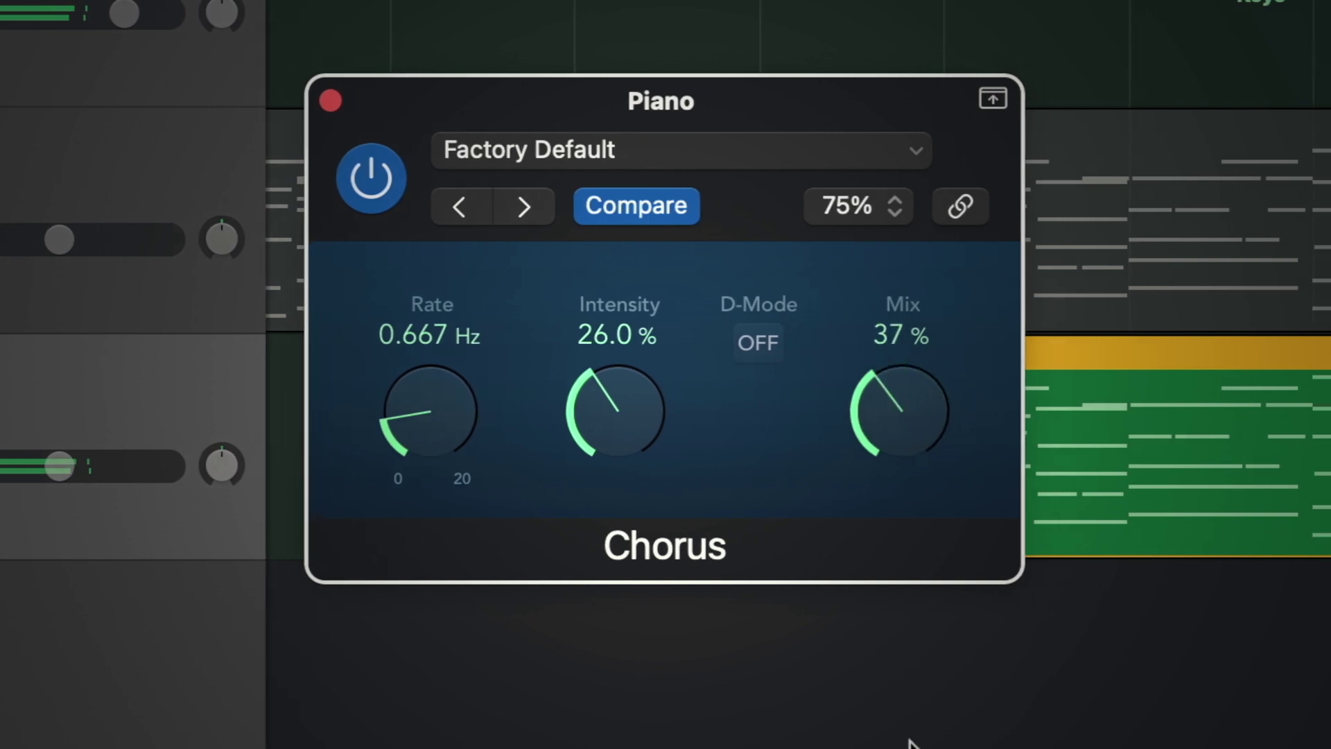
{"action": "left_click_drag", "start_coordinate": [889, 427], "coordinate": [829, 531]}
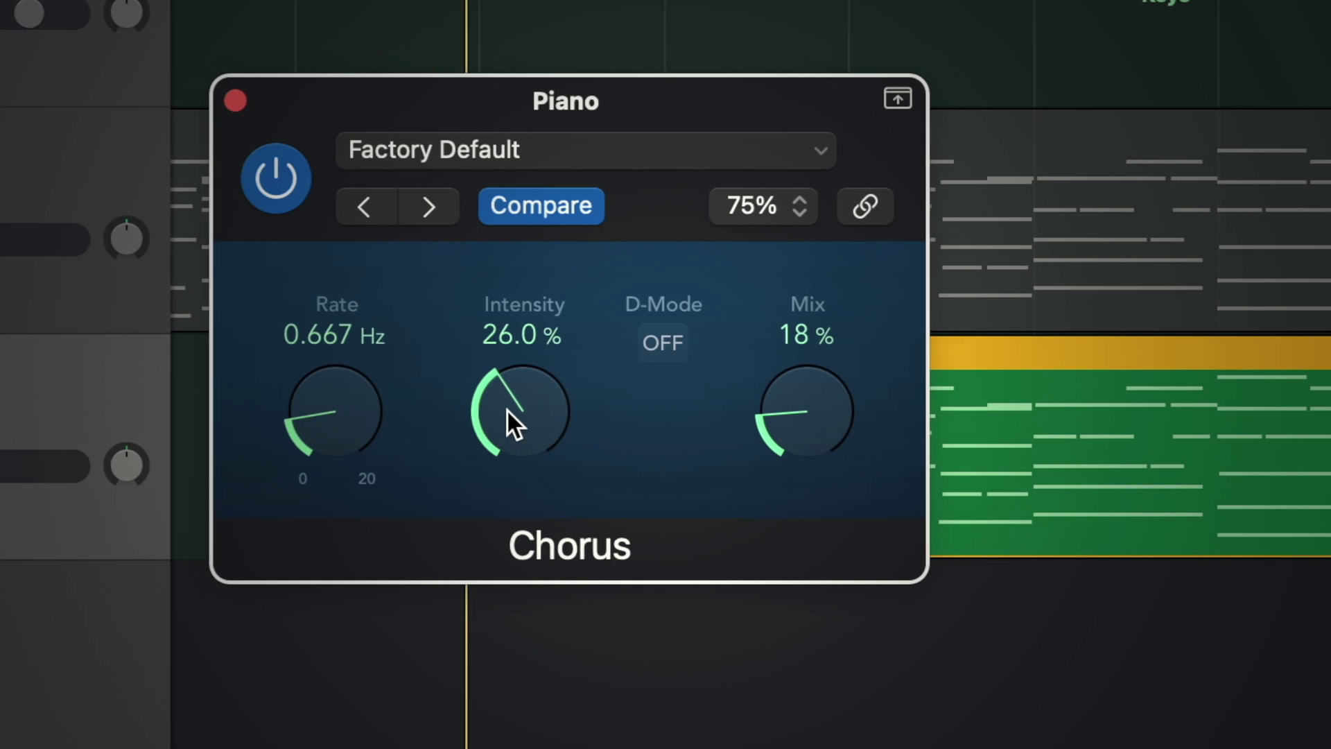
{"action": "left_click_drag", "start_coordinate": [543, 410], "coordinate": [495, 429]}
{"action": "left_click_drag", "start_coordinate": [786, 437], "coordinate": [786, 442]}
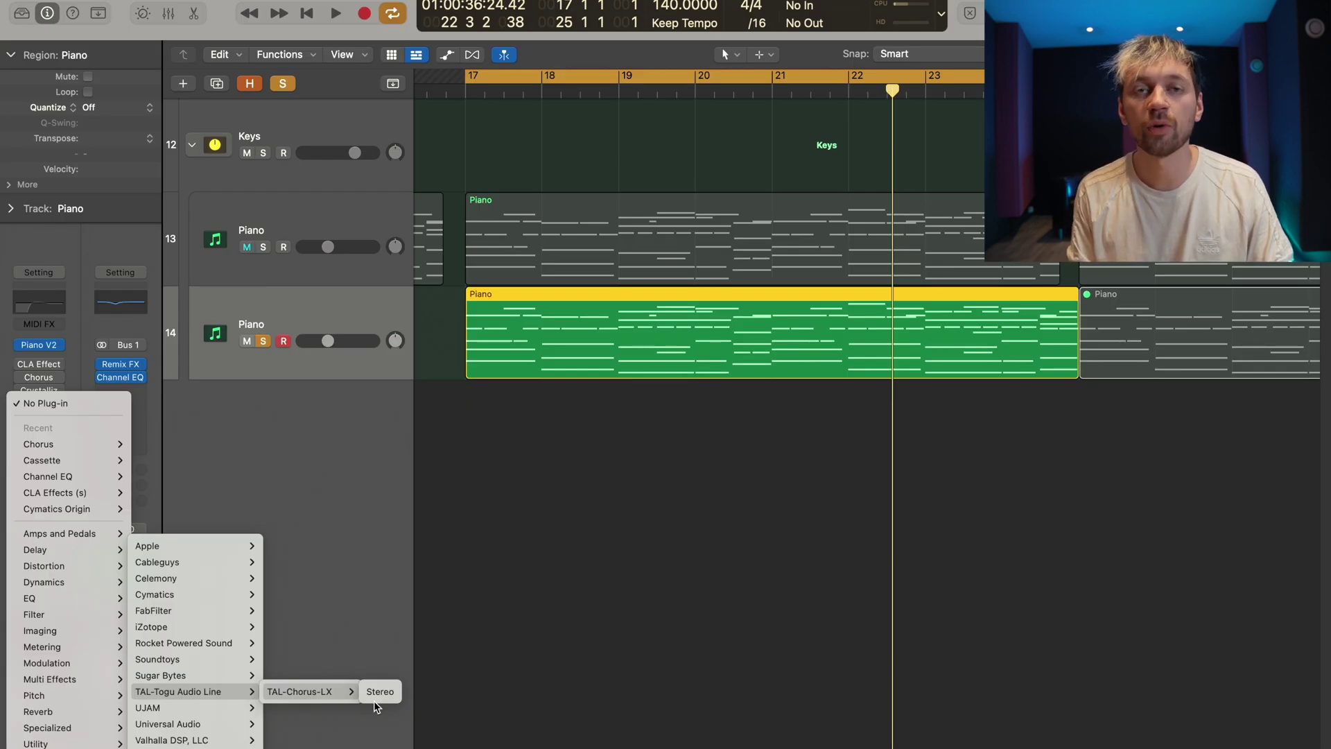
- Insert stereo TAL-Chorus-LX in mode I with a lower dry/wet and narrower stereo width
{"action": "left_click", "coordinate": [374, 699]}
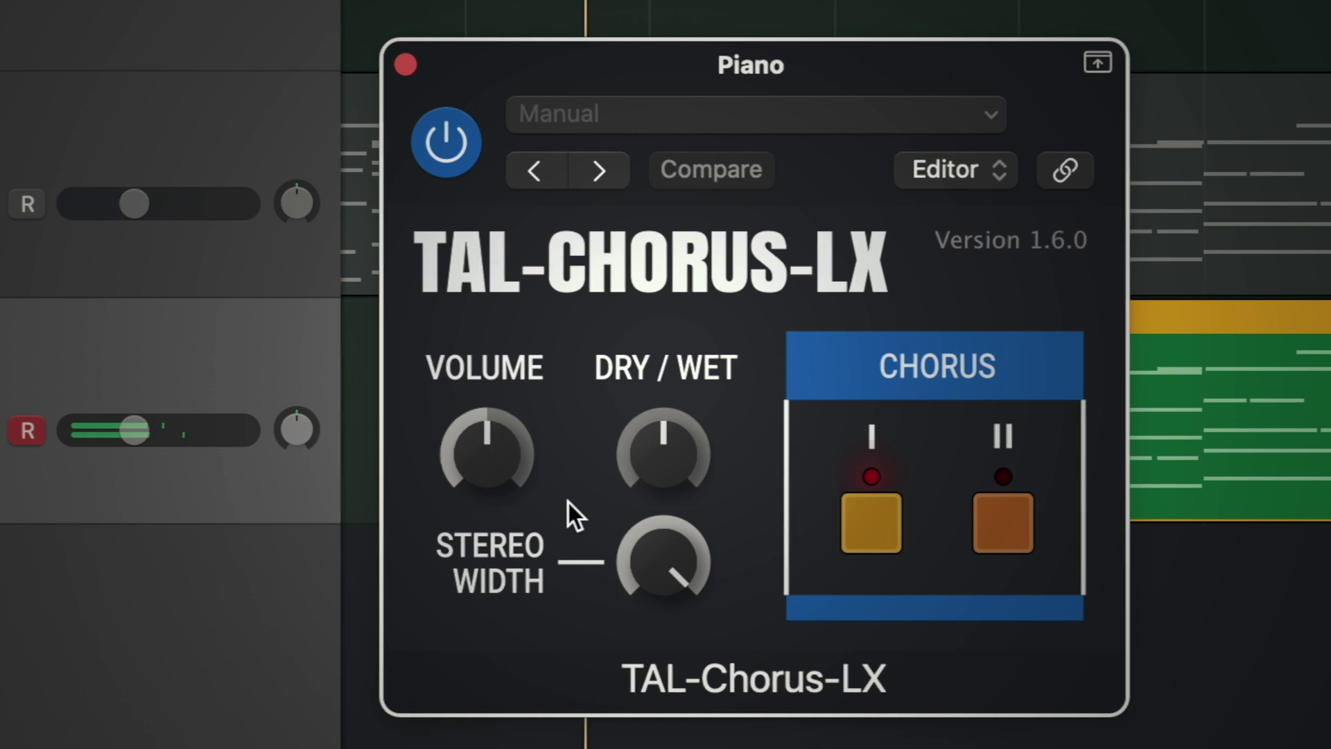
{"action": "left_click_drag", "start_coordinate": [660, 468], "coordinate": [659, 416]}
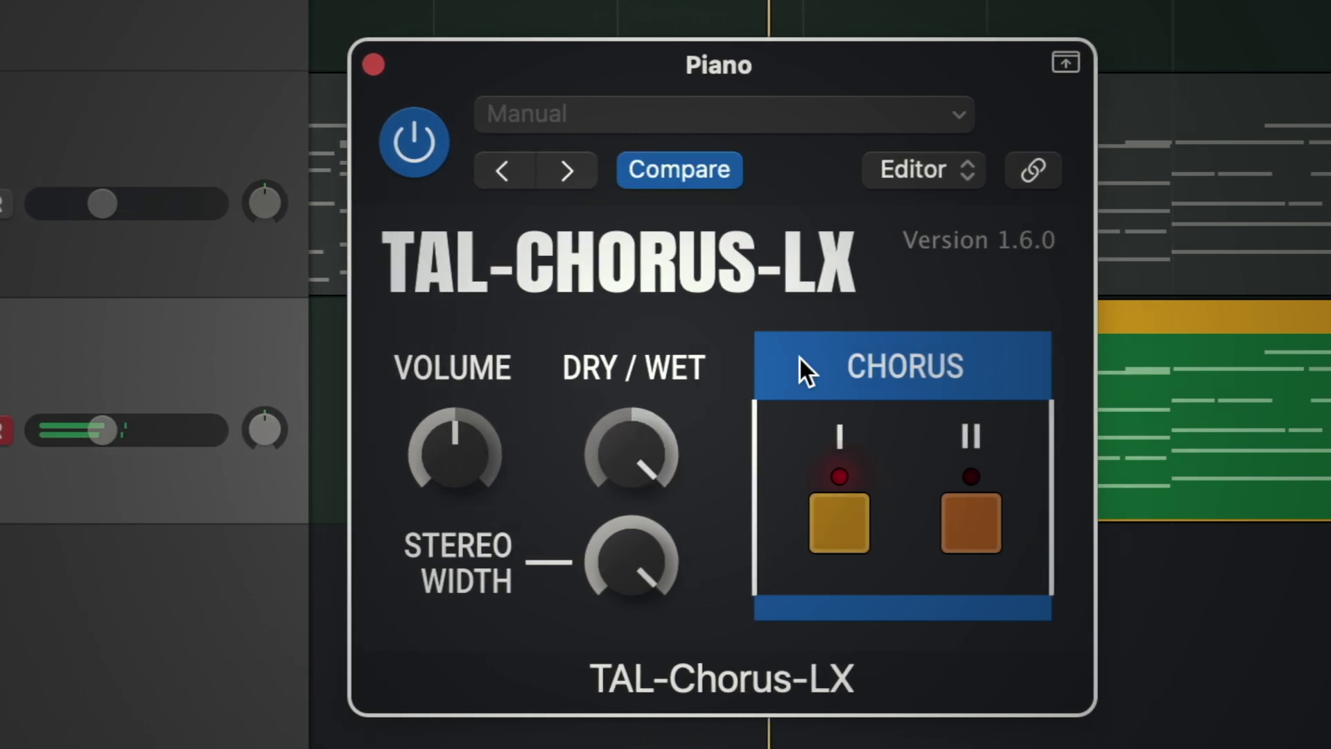
{"action": "left_click", "coordinate": [968, 521]}
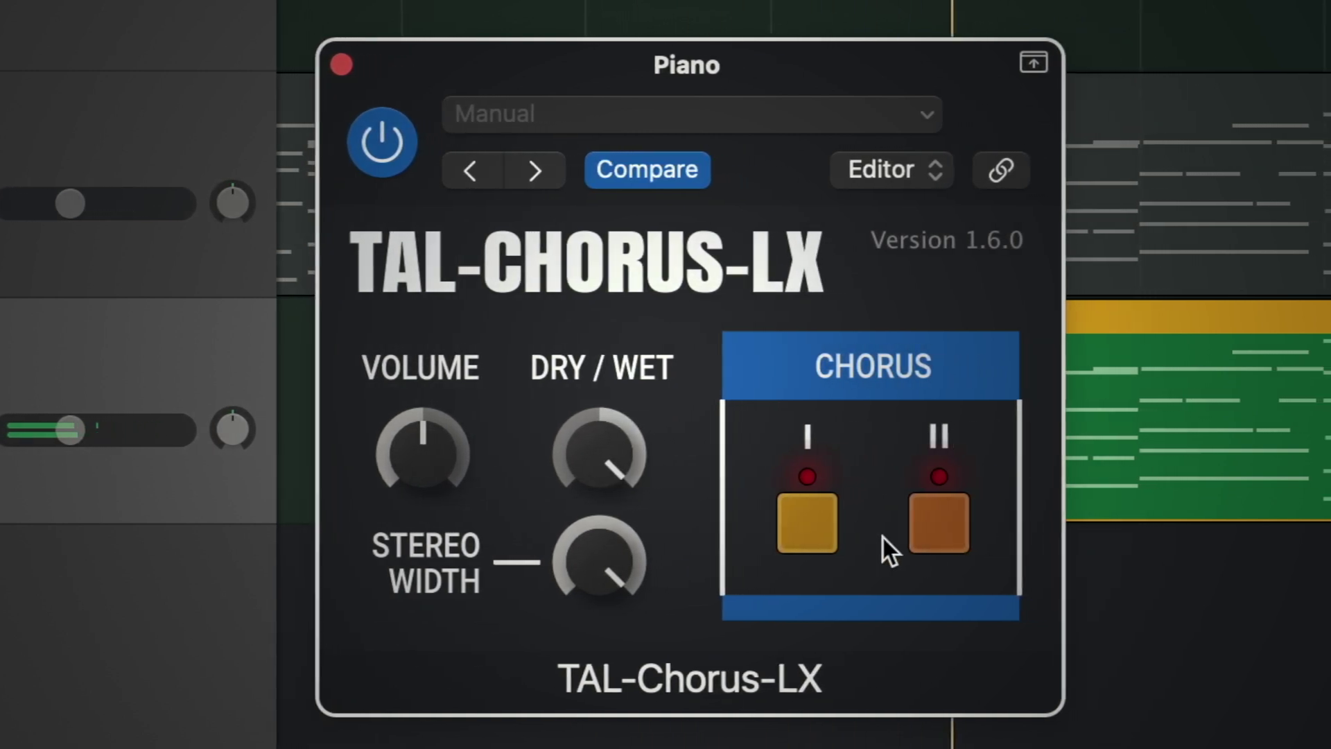
{"action": "left_click", "coordinate": [823, 525]}
{"action": "left_click_drag", "start_coordinate": [617, 543], "coordinate": [609, 583]}
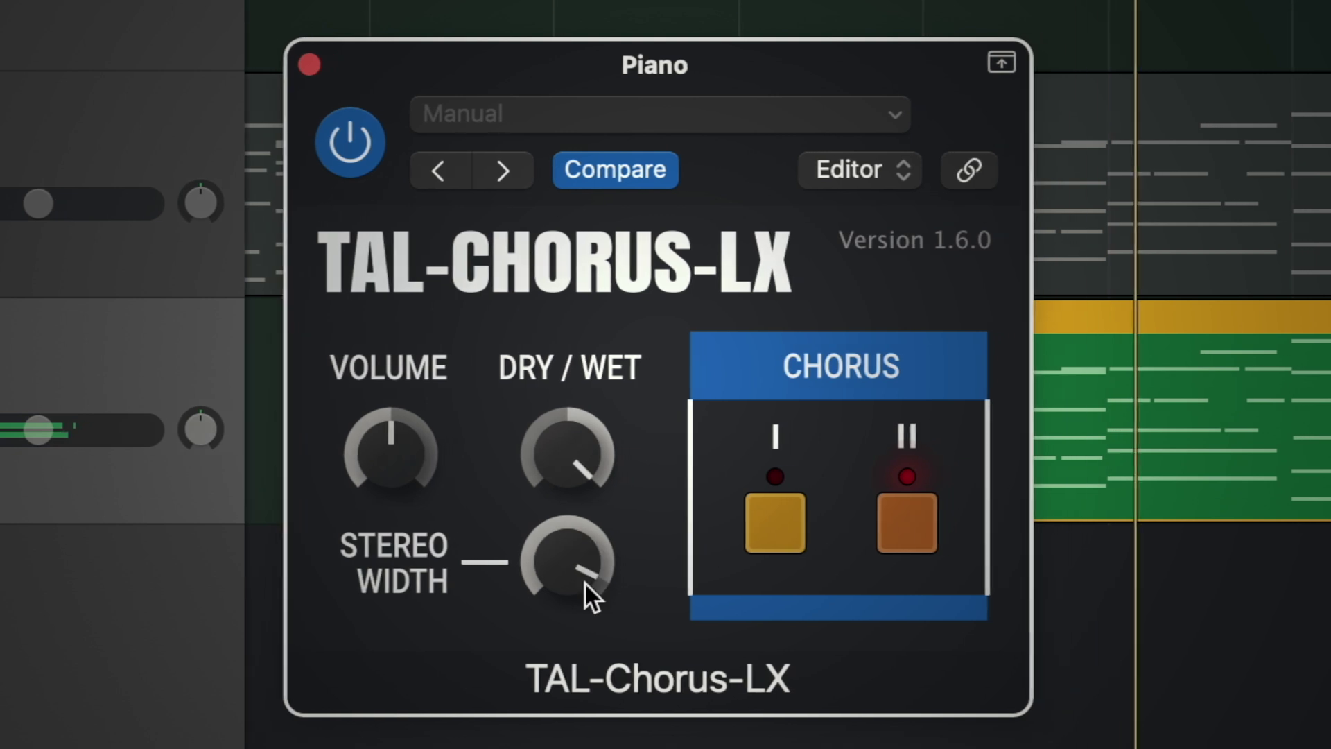
{"action": "left_click", "coordinate": [769, 520]}
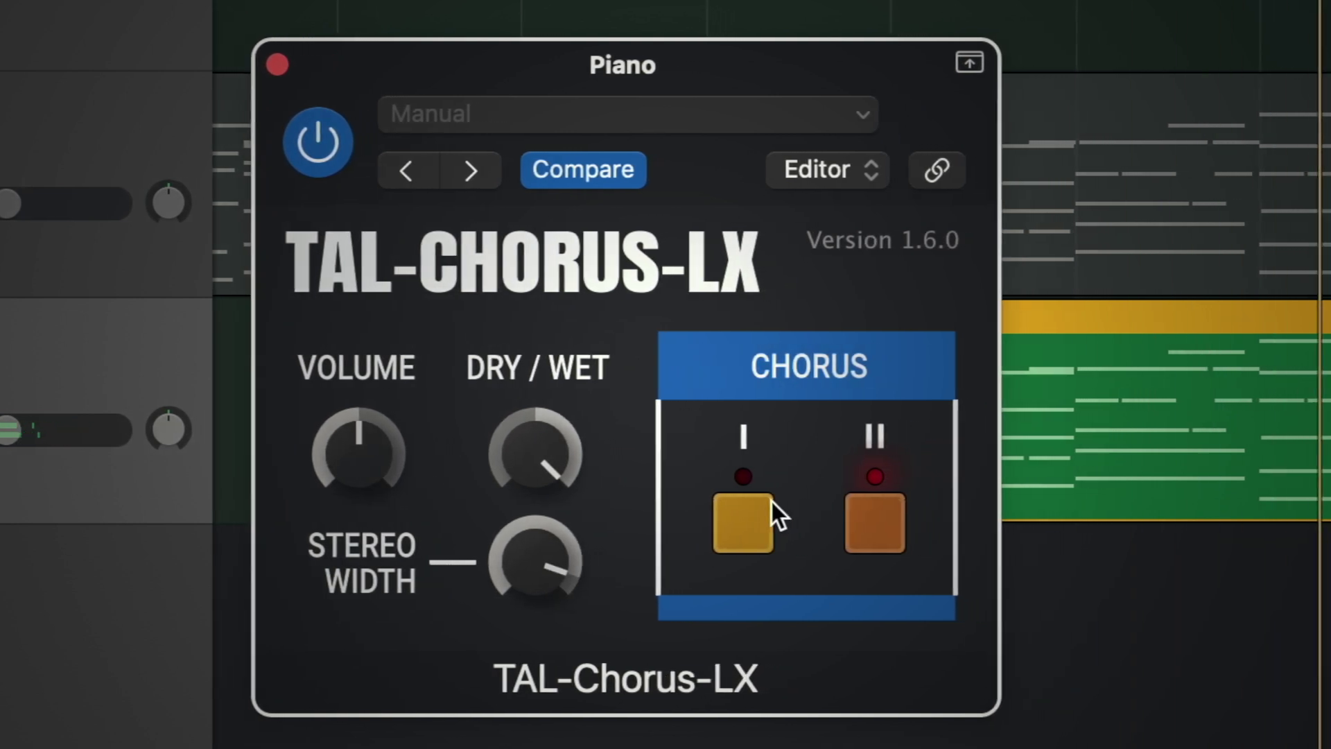
{"action": "left_click", "coordinate": [844, 523]}
{"action": "mouse_move", "coordinate": [501, 454]}
{"action": "left_mouse_down"}
{"action": "mouse_move", "coordinate": [505, 477]}
{"action": "mouse_move", "coordinate": [506, 452]}
{"action": "left_mouse_up"}
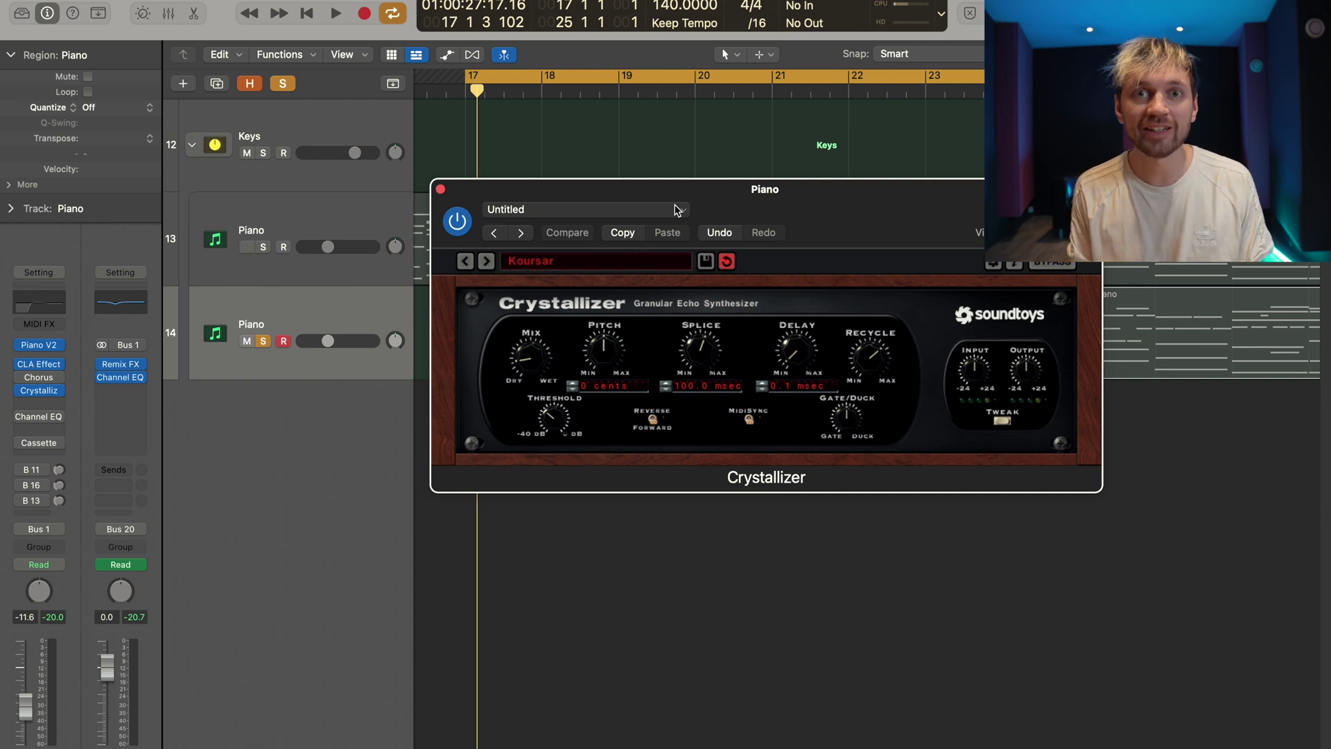
- Audition Crystallizer fully wet, then turn its Mix knob down mostly toward dry
{"action": "left_click_drag", "start_coordinate": [527, 389], "coordinate": [523, 368]}
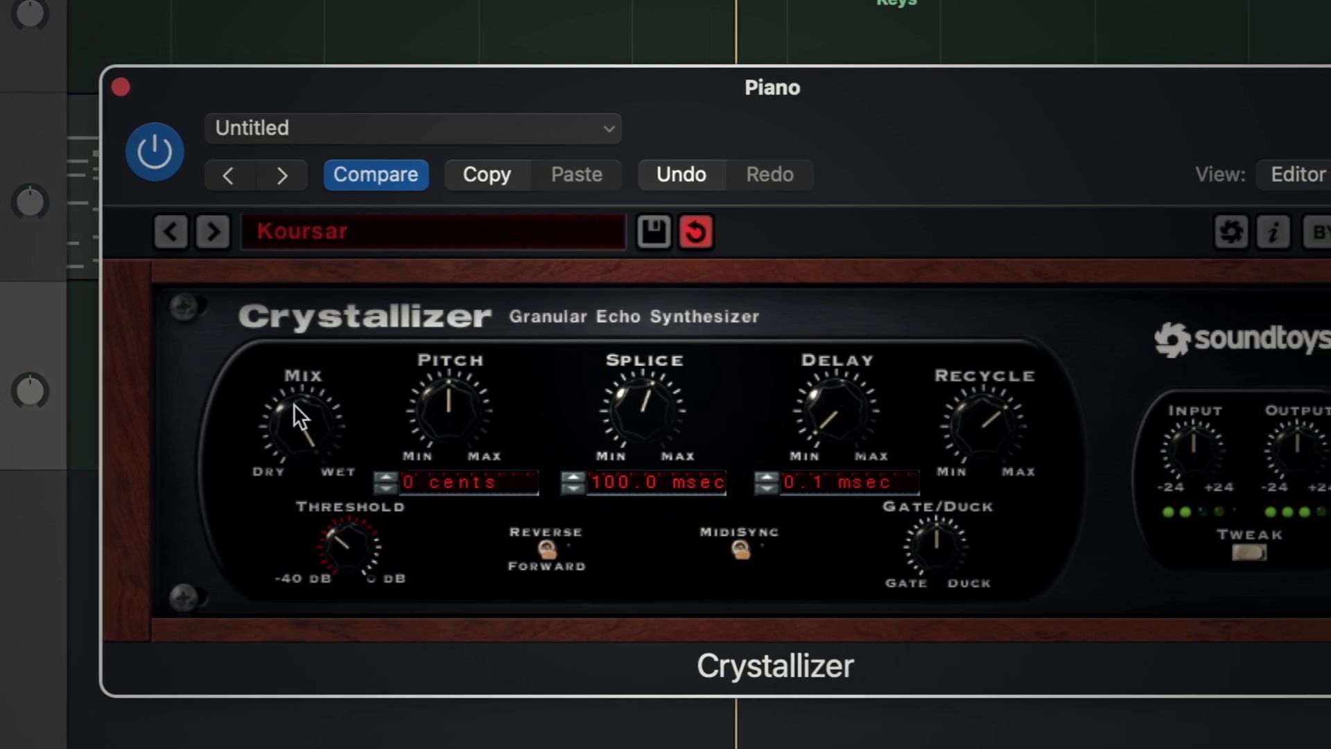
{"action": "left_click_drag", "start_coordinate": [286, 403], "coordinate": [201, 695]}
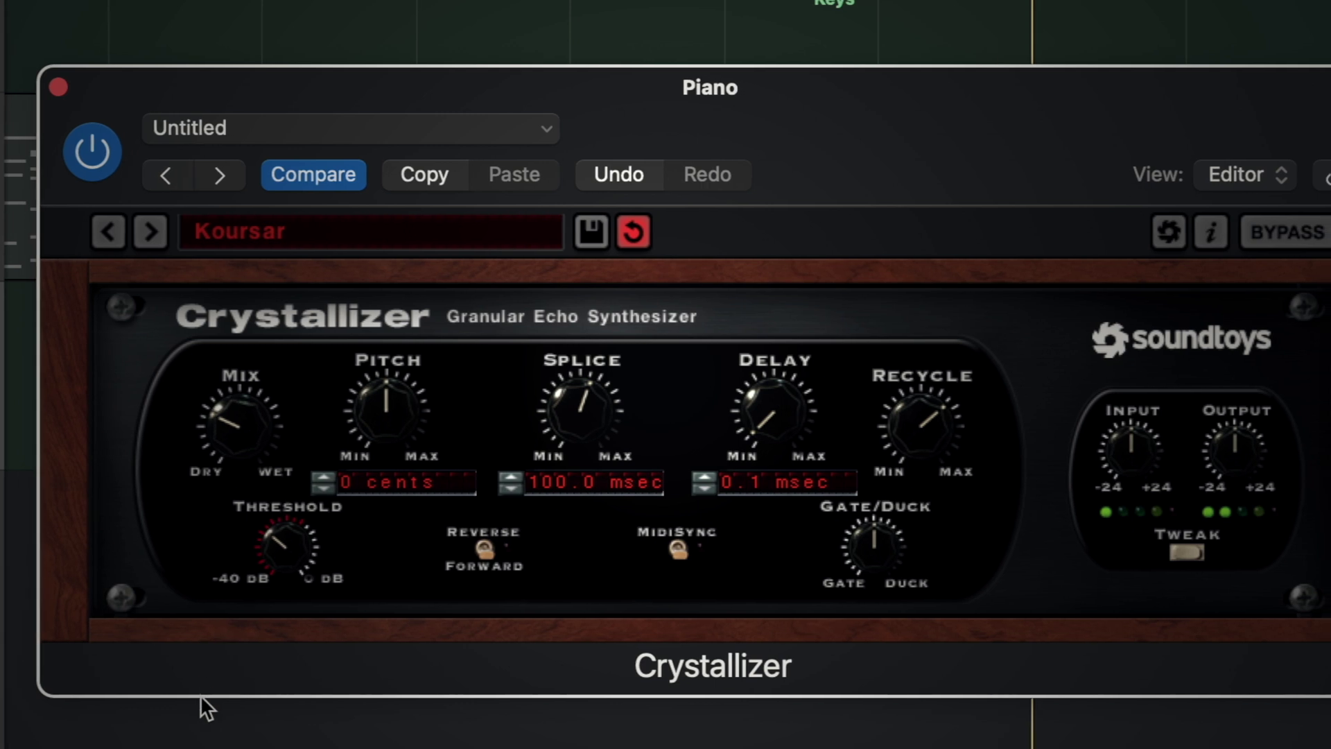
{"action": "left_click_drag", "start_coordinate": [212, 437], "coordinate": [220, 479]}
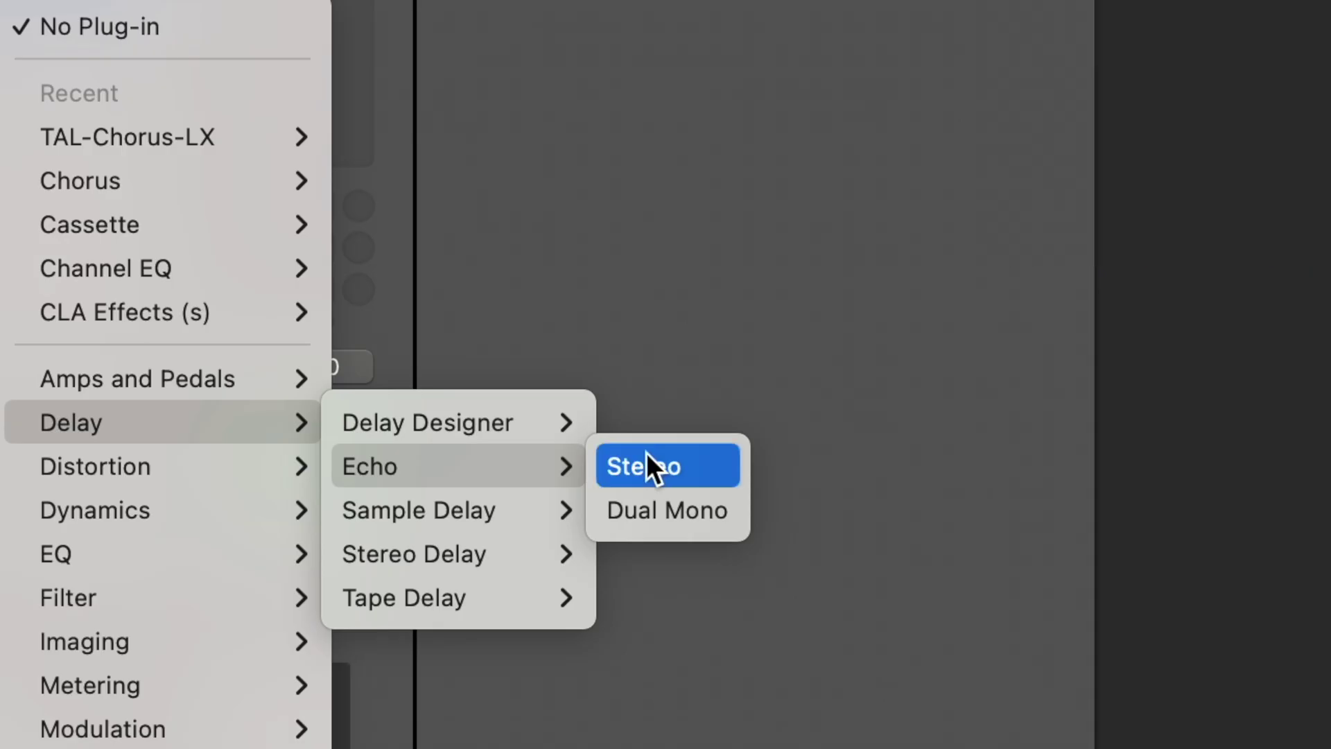
- Insert a stereo Echo at 1/8 triplet and lower its Wet level to 18%
{"action": "left_click", "coordinate": [646, 454]}
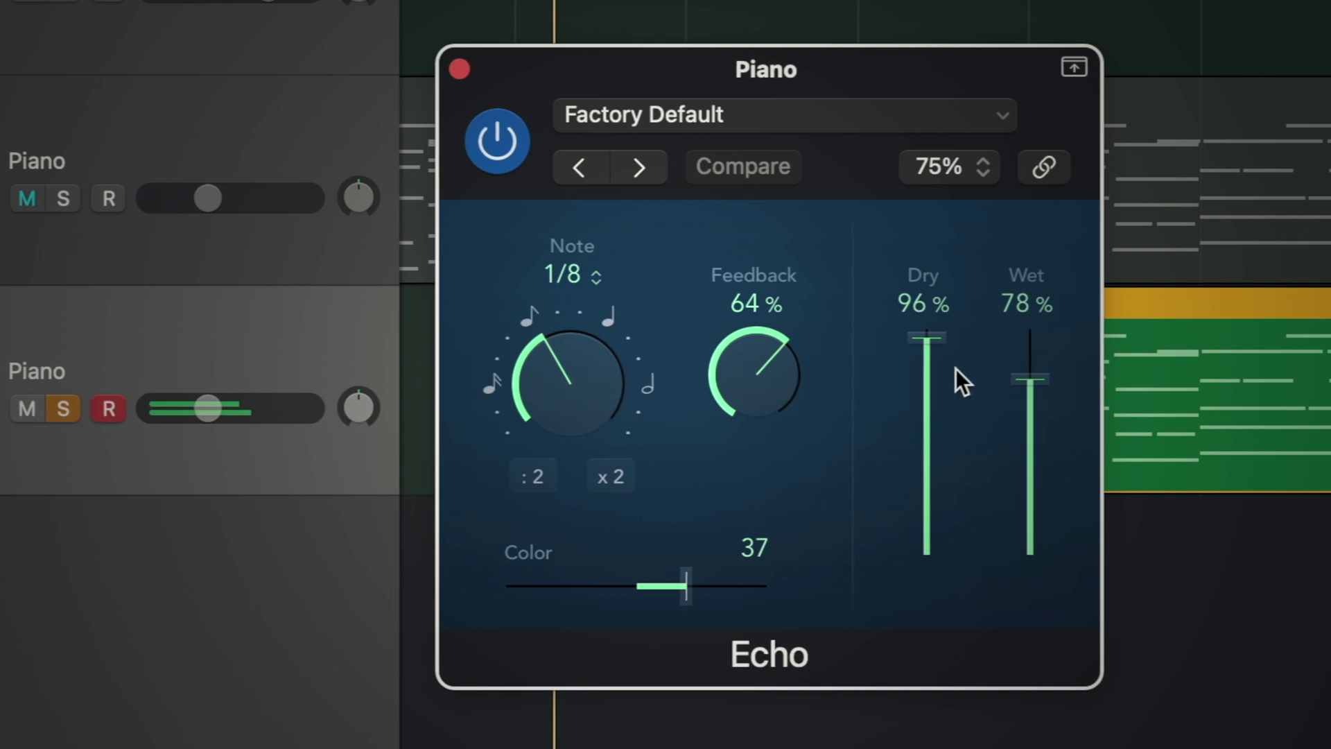
{"action": "left_click_drag", "start_coordinate": [953, 343], "coordinate": [951, 236]}
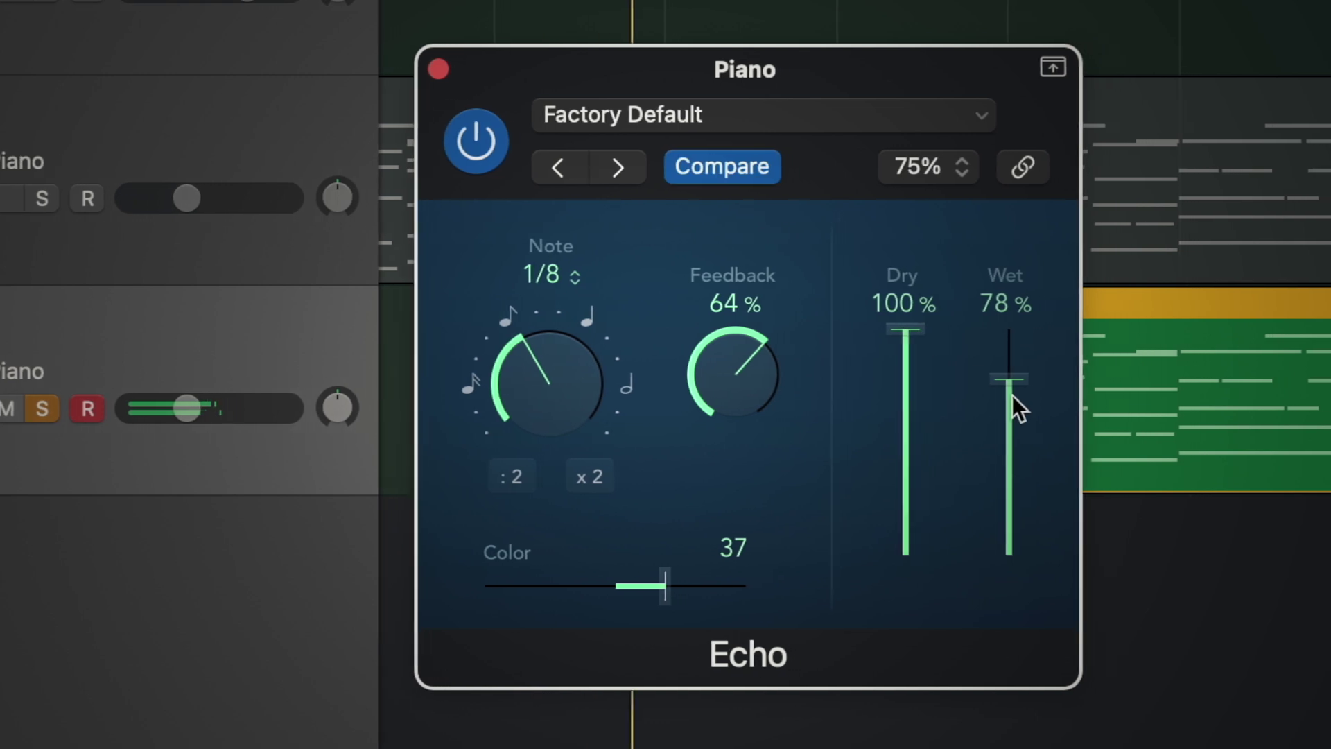
{"action": "left_click_drag", "start_coordinate": [1033, 389], "coordinate": [998, 527]}
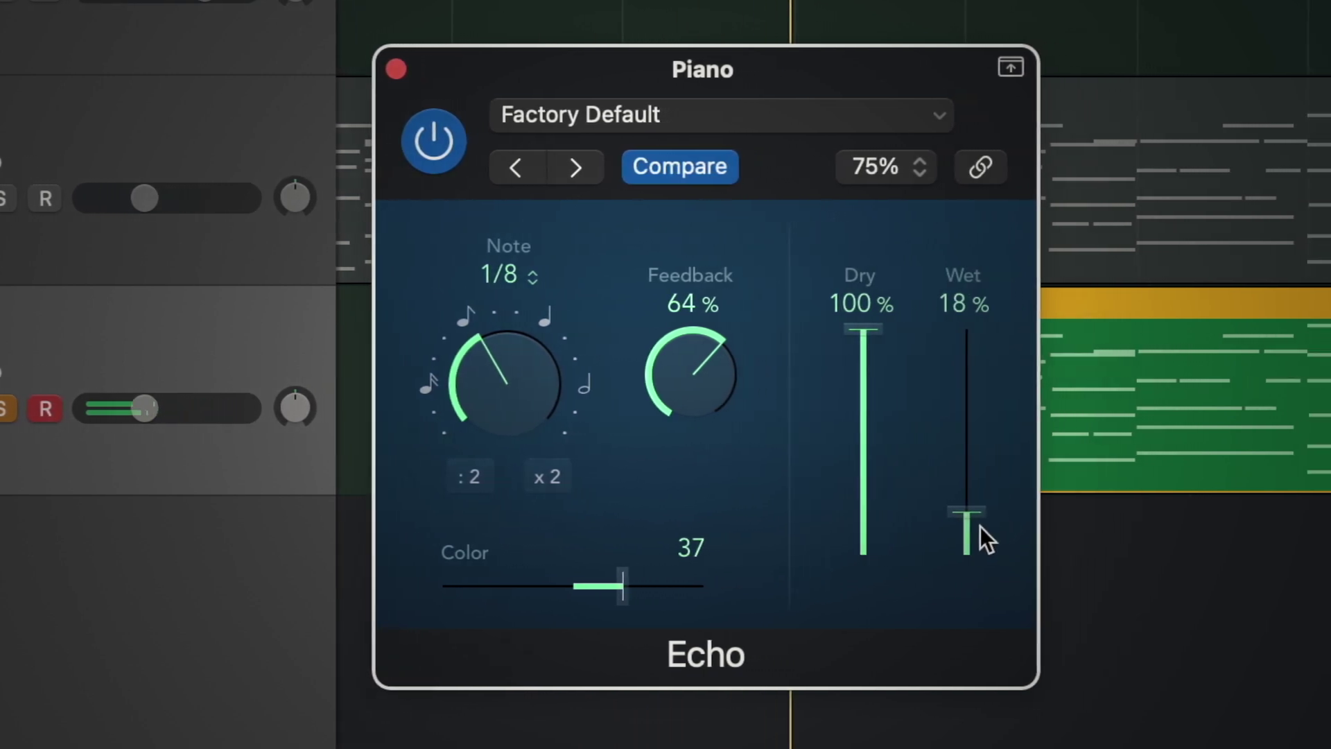
{"action": "left_click", "coordinate": [460, 395]}
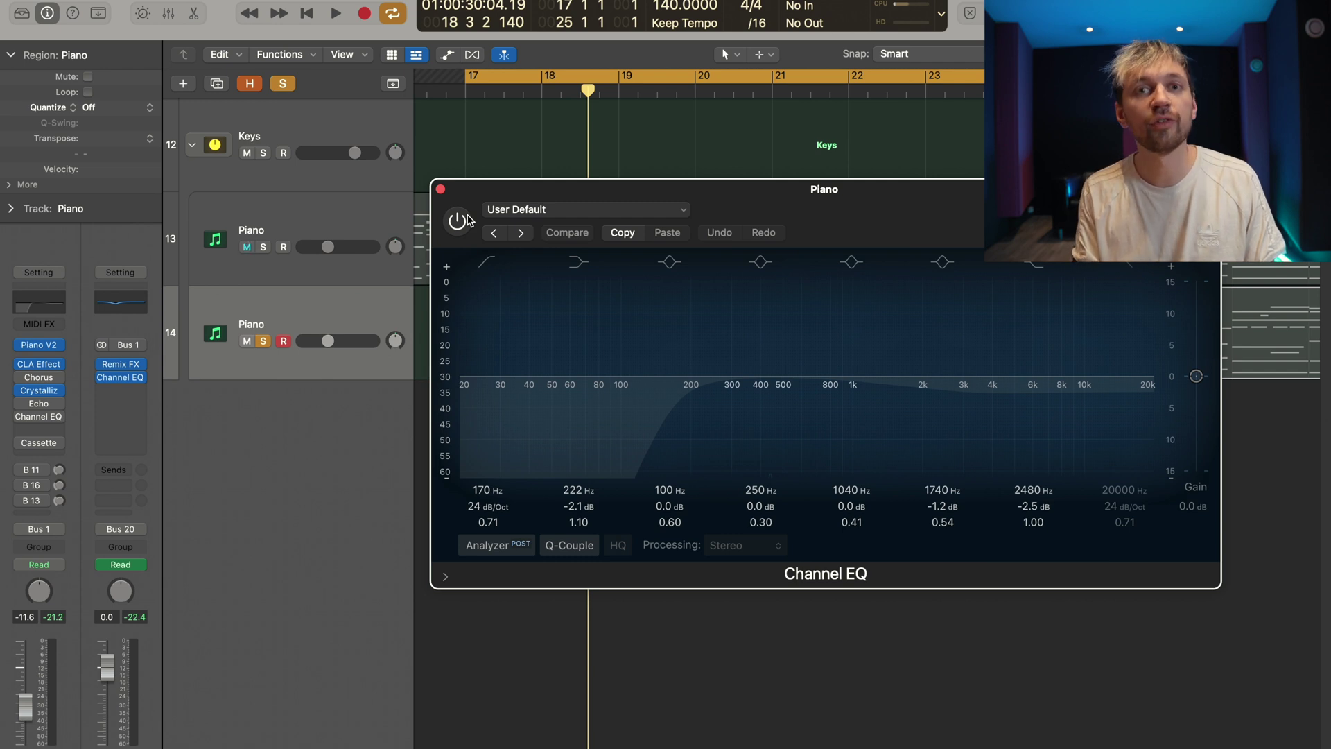
- Turn the Channel EQ on, bypass it to compare, then switch it back on
{"action": "left_click", "coordinate": [463, 220]}
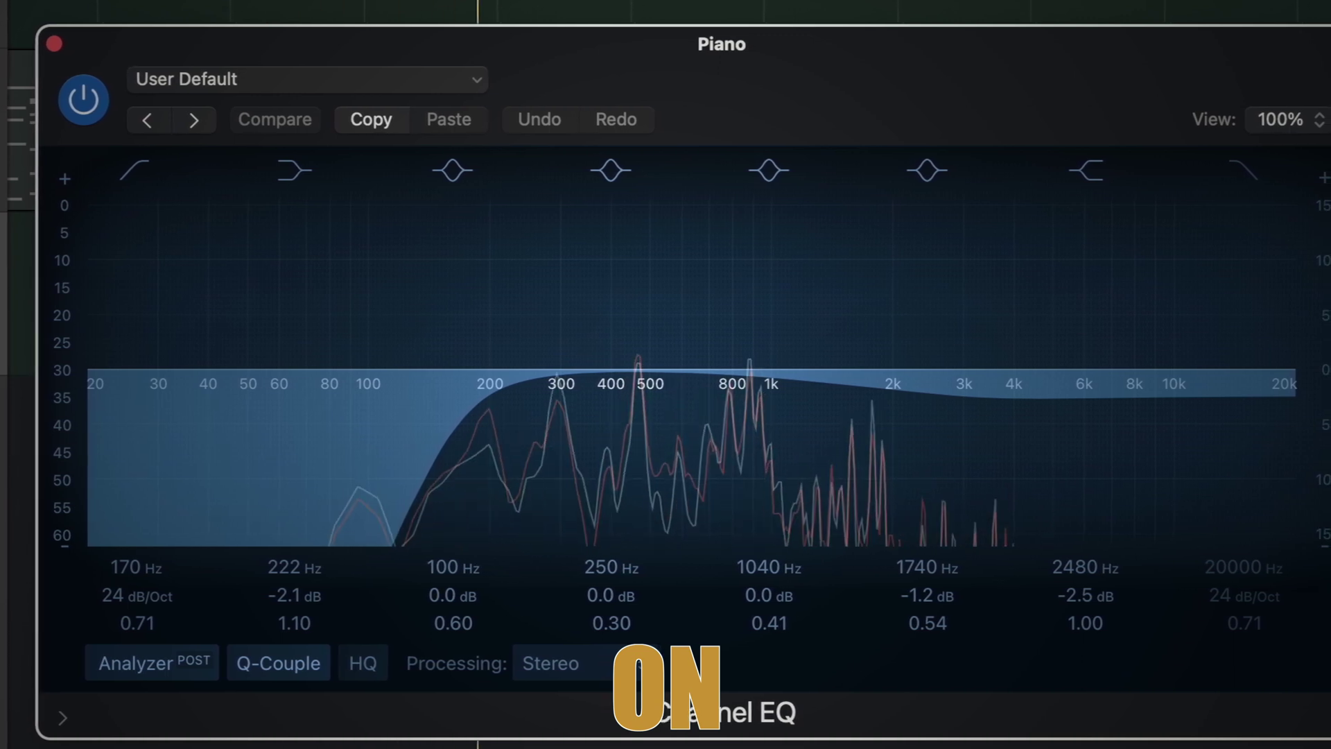
{"action": "left_click", "coordinate": [101, 111]}
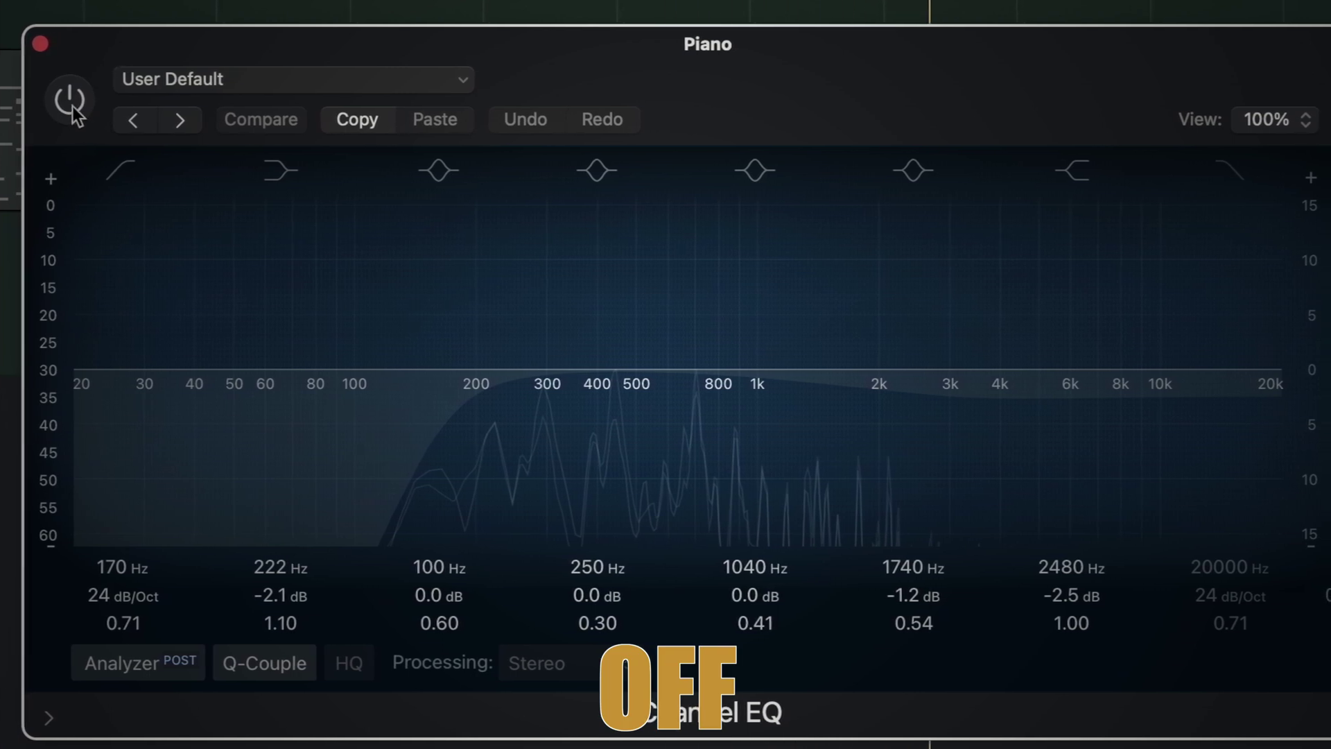
{"action": "left_click", "coordinate": [69, 106]}
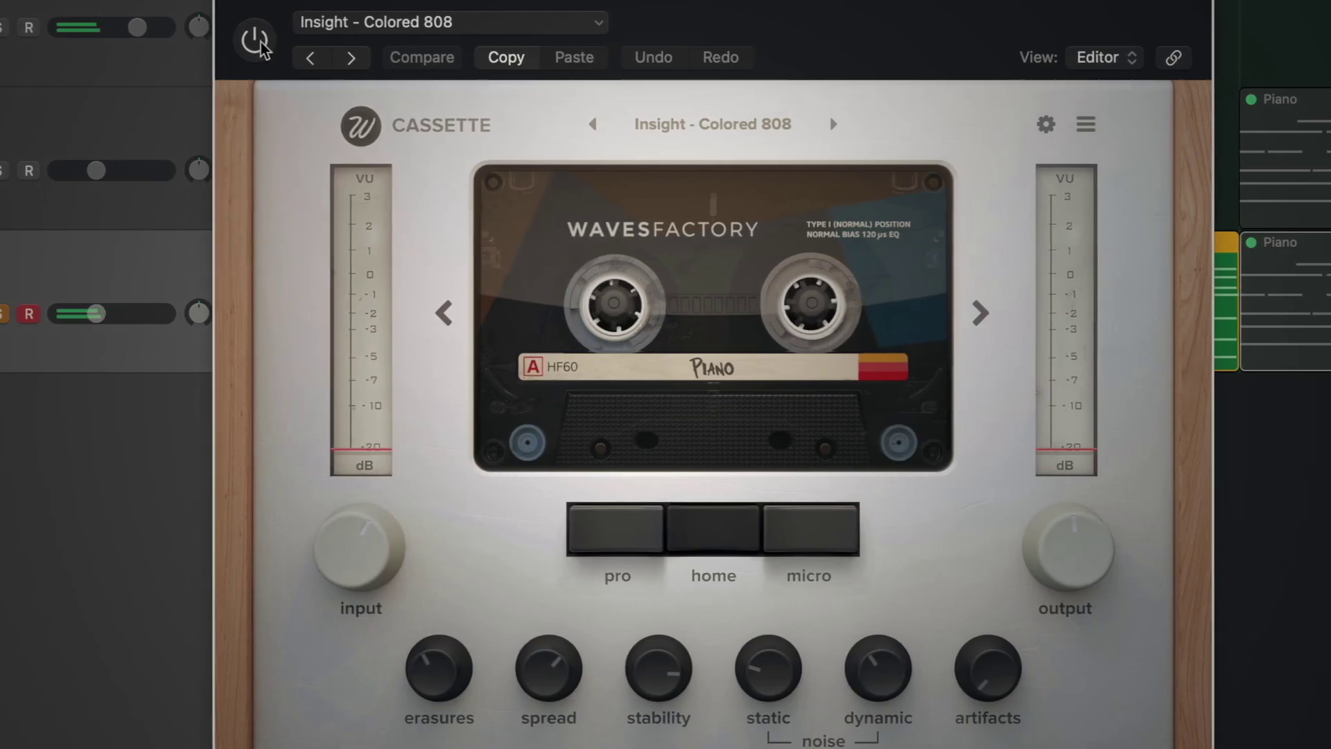
- Enable the Wavesfactory Cassette tape effect on the Piano track
{"action": "left_click", "coordinate": [258, 44]}
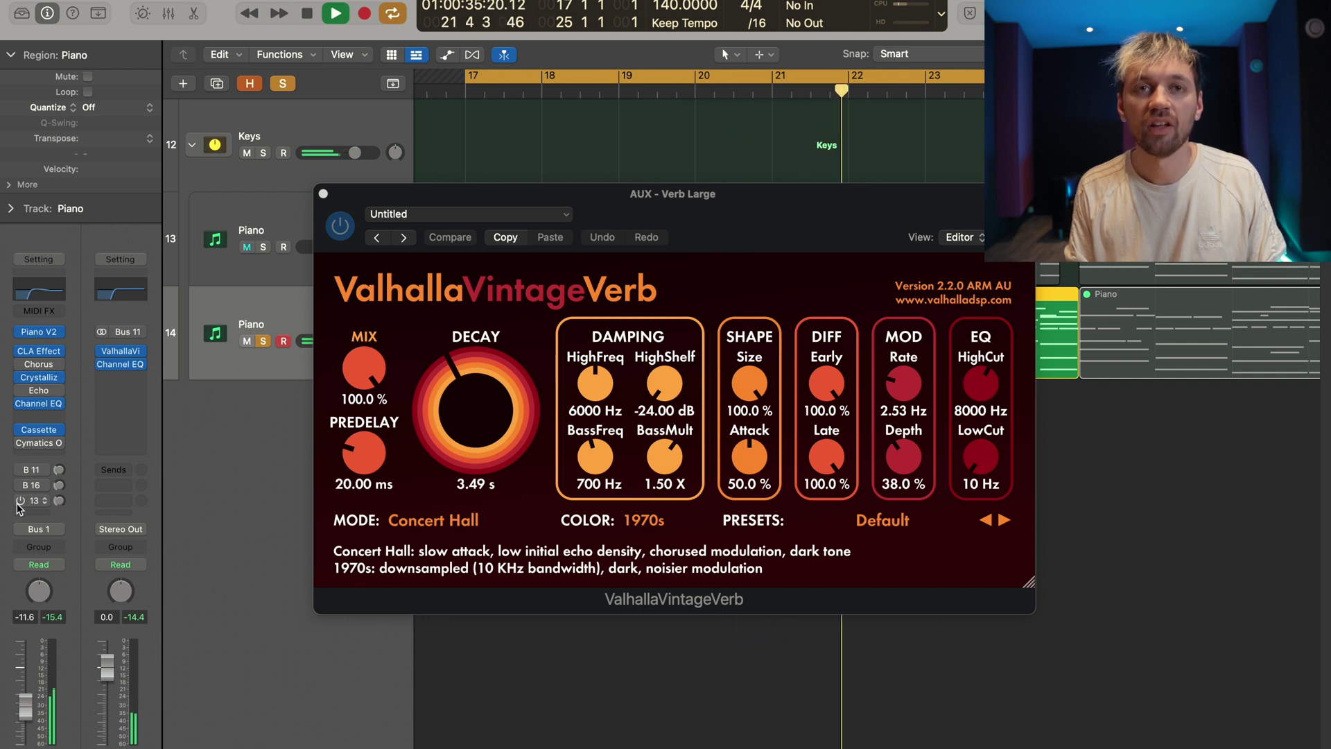
- Route the Piano's third send to Bus 13 (AUX - Verb Shimmer) and raise its send level
{"action": "left_click", "coordinate": [35, 502]}
{"action": "left_click", "coordinate": [41, 502]}
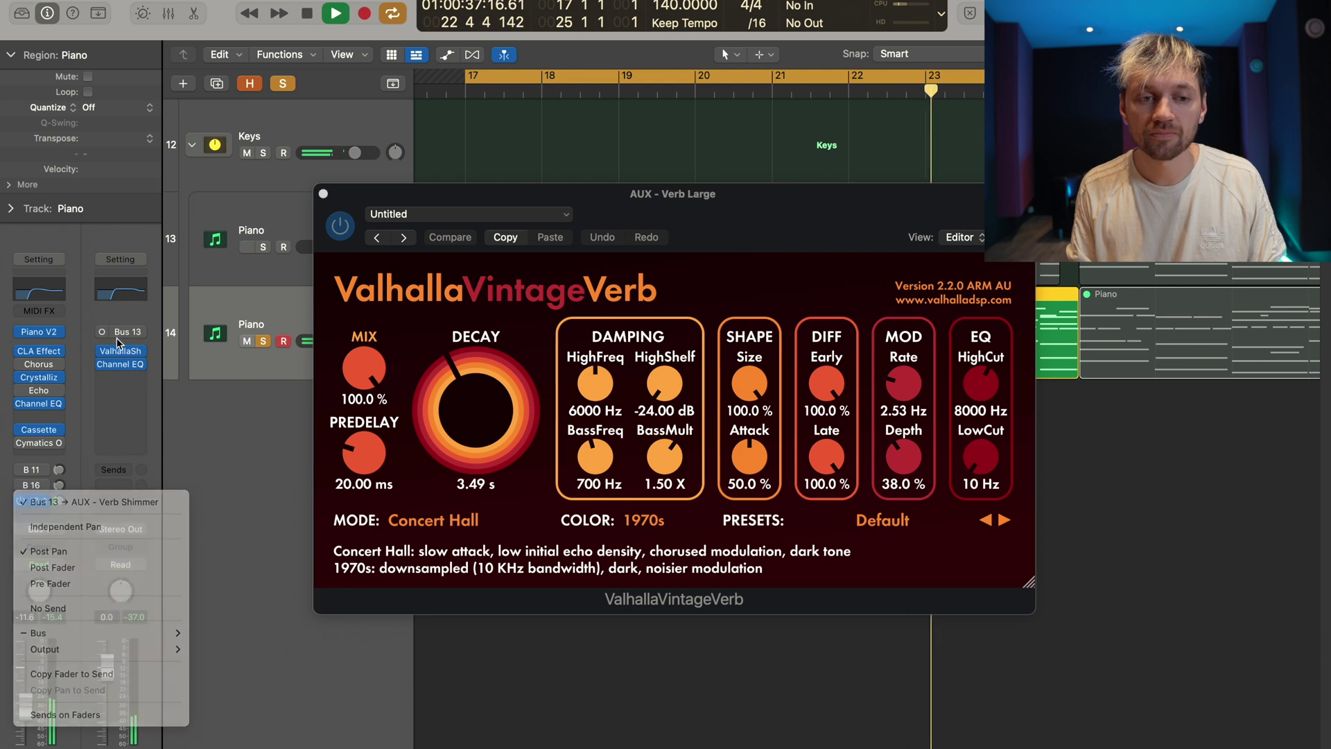
{"action": "left_click", "coordinate": [120, 350]}
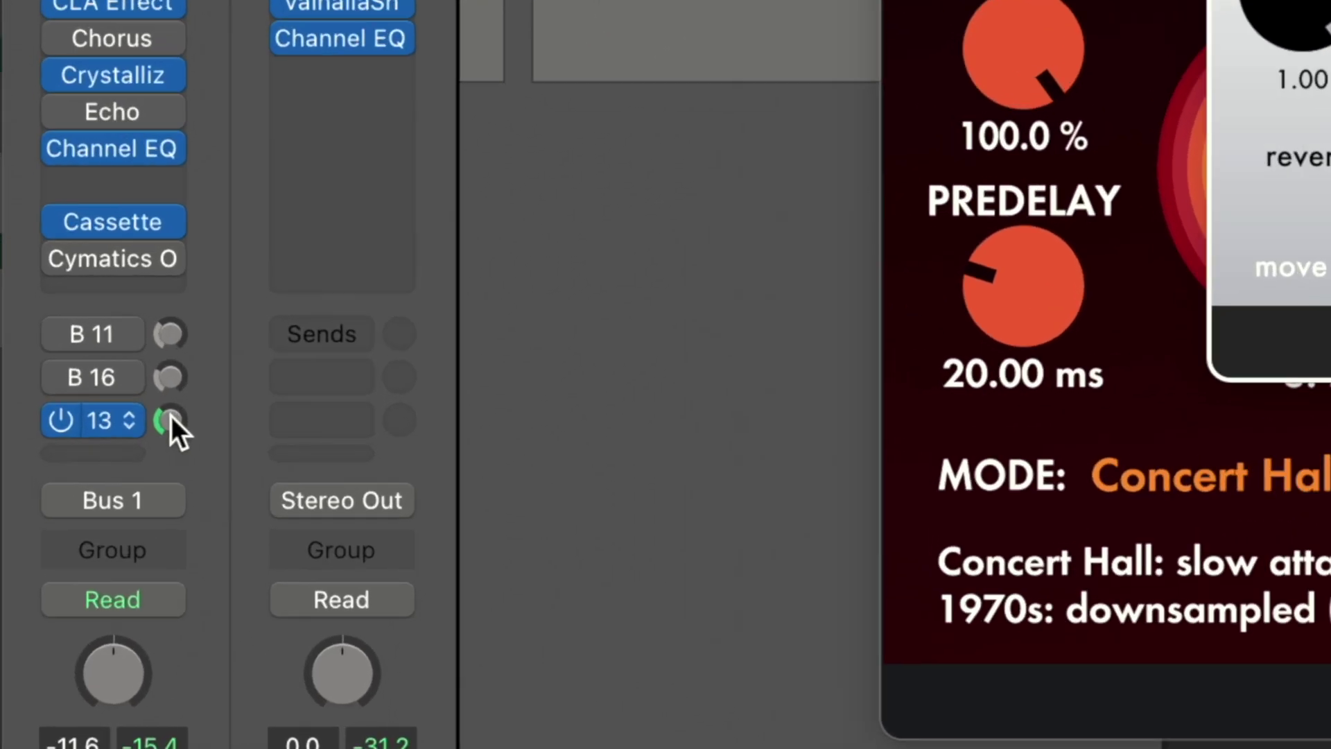
{"action": "left_click_drag", "start_coordinate": [61, 502], "coordinate": [54, 439]}
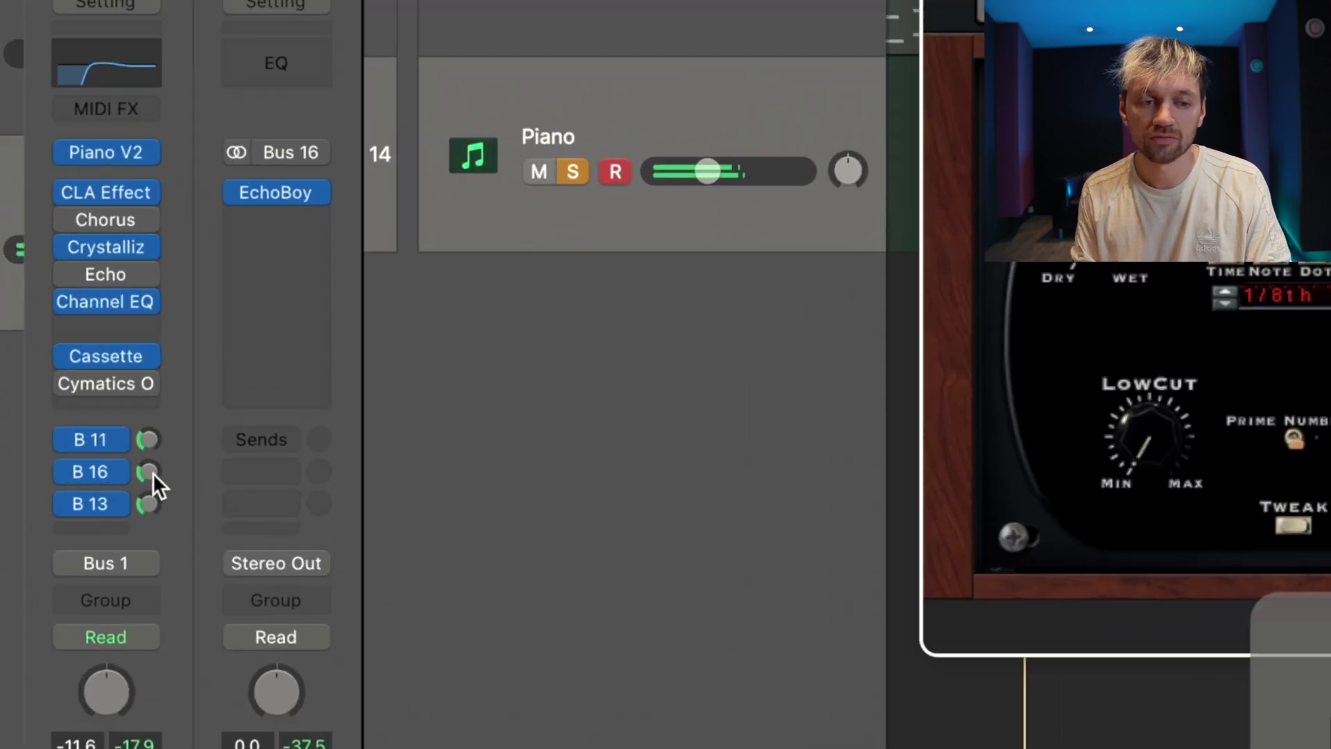
- Push the Piano's B 16 delay send up, then pull it back down to about -12 dB
{"action": "left_click_drag", "start_coordinate": [155, 485], "coordinate": [140, 382]}
{"action": "left_click_drag", "start_coordinate": [305, 213], "coordinate": [312, 21]}
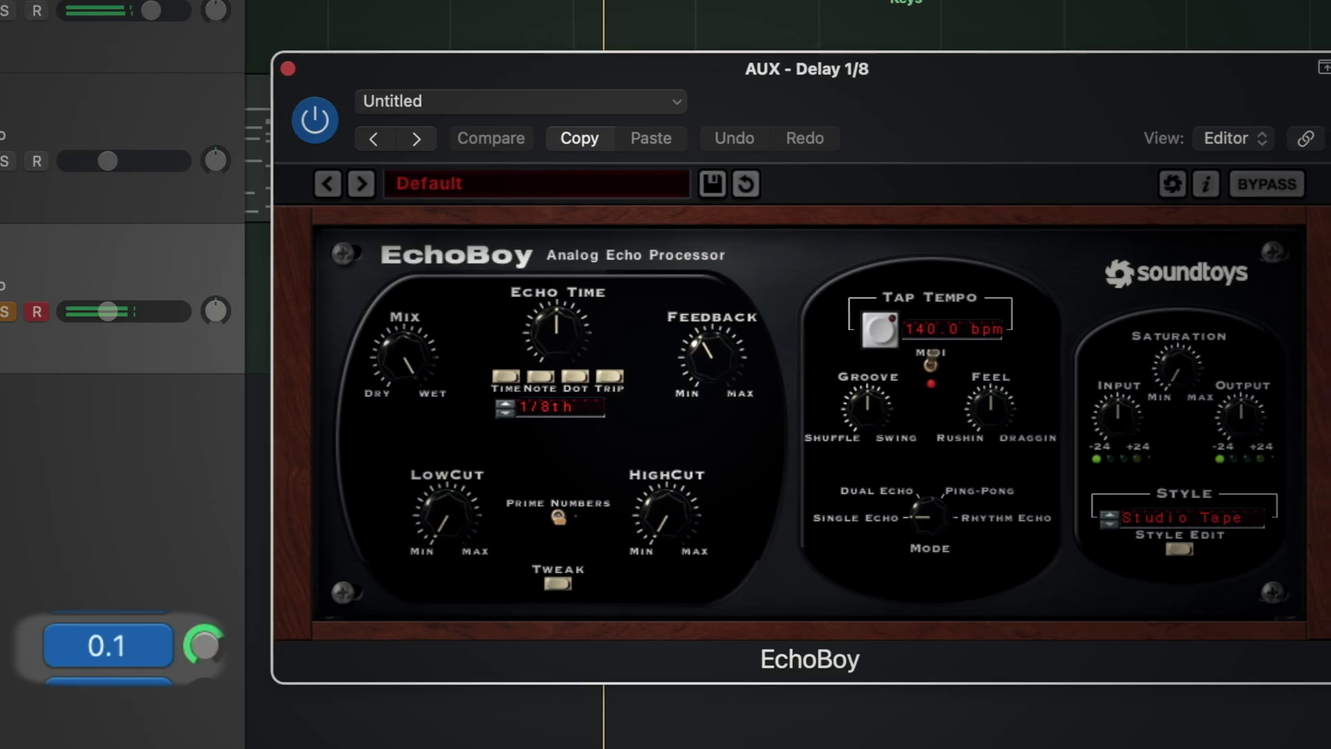
{"action": "left_click_drag", "start_coordinate": [98, 597], "coordinate": [74, 676]}
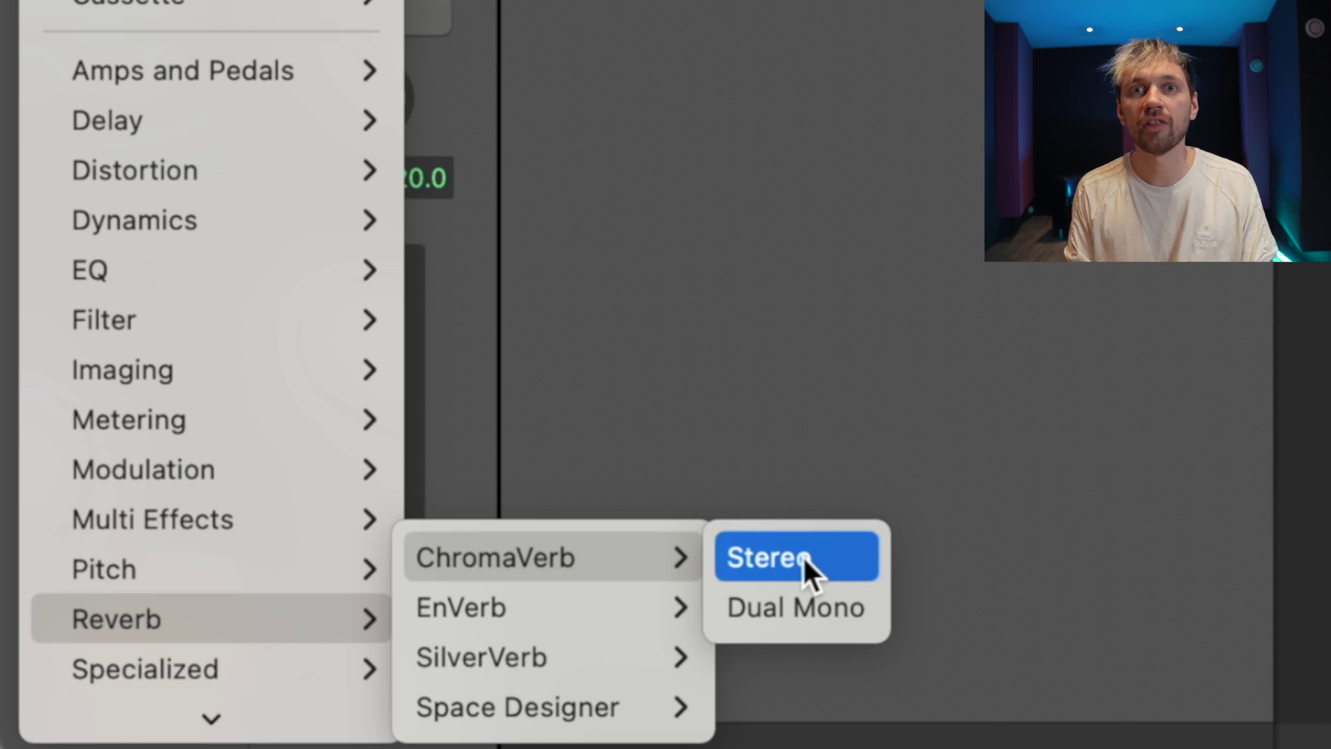
- Insert a stereo ChromaVerb on the Piano with the Film Music Hall preset (2.20 s decay, 30% wet)
{"action": "left_click", "coordinate": [805, 559]}
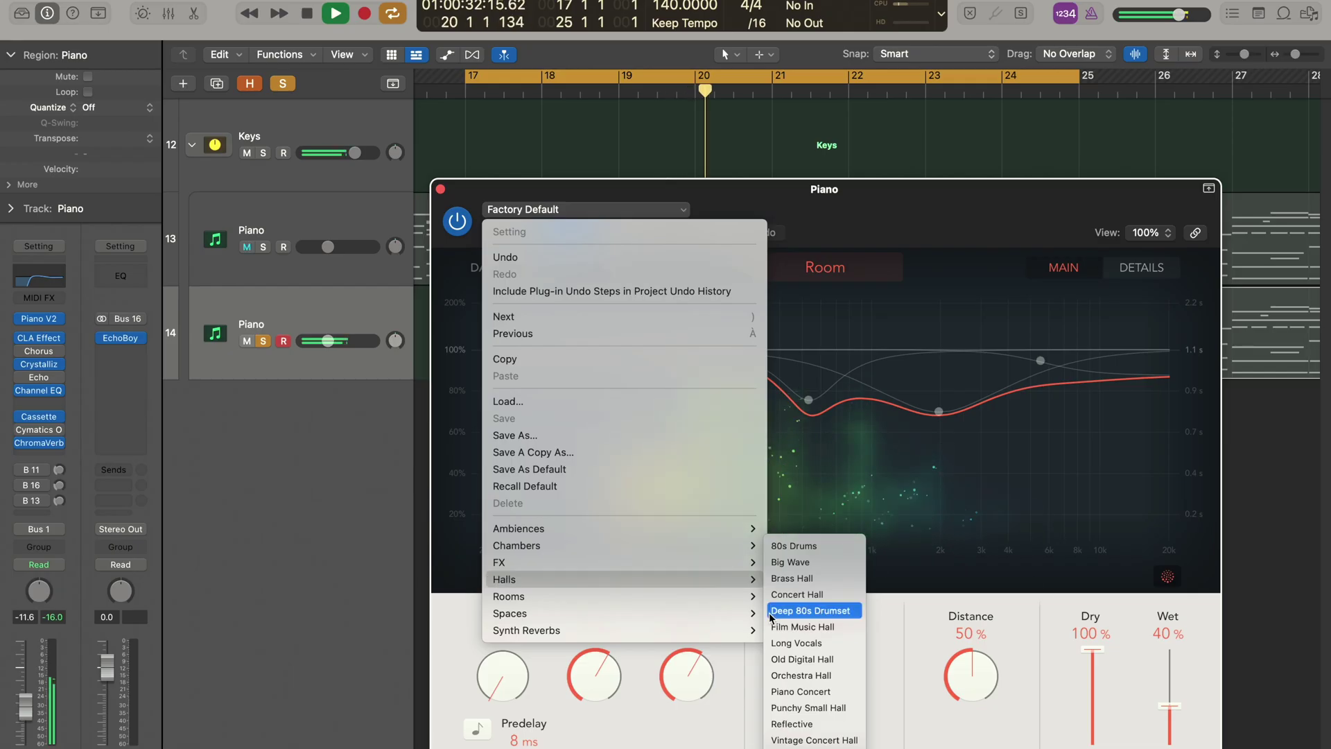
{"action": "left_click", "coordinate": [804, 621]}
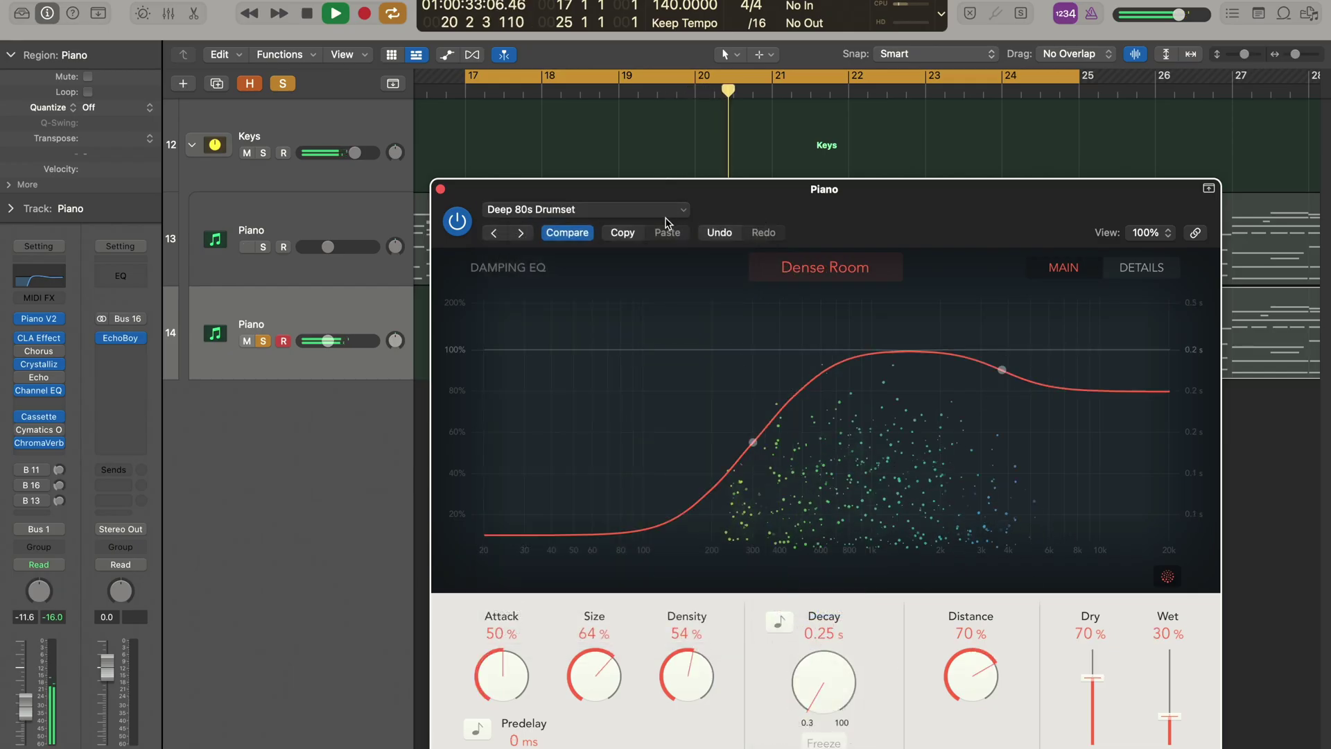
{"action": "left_click", "coordinate": [521, 234]}
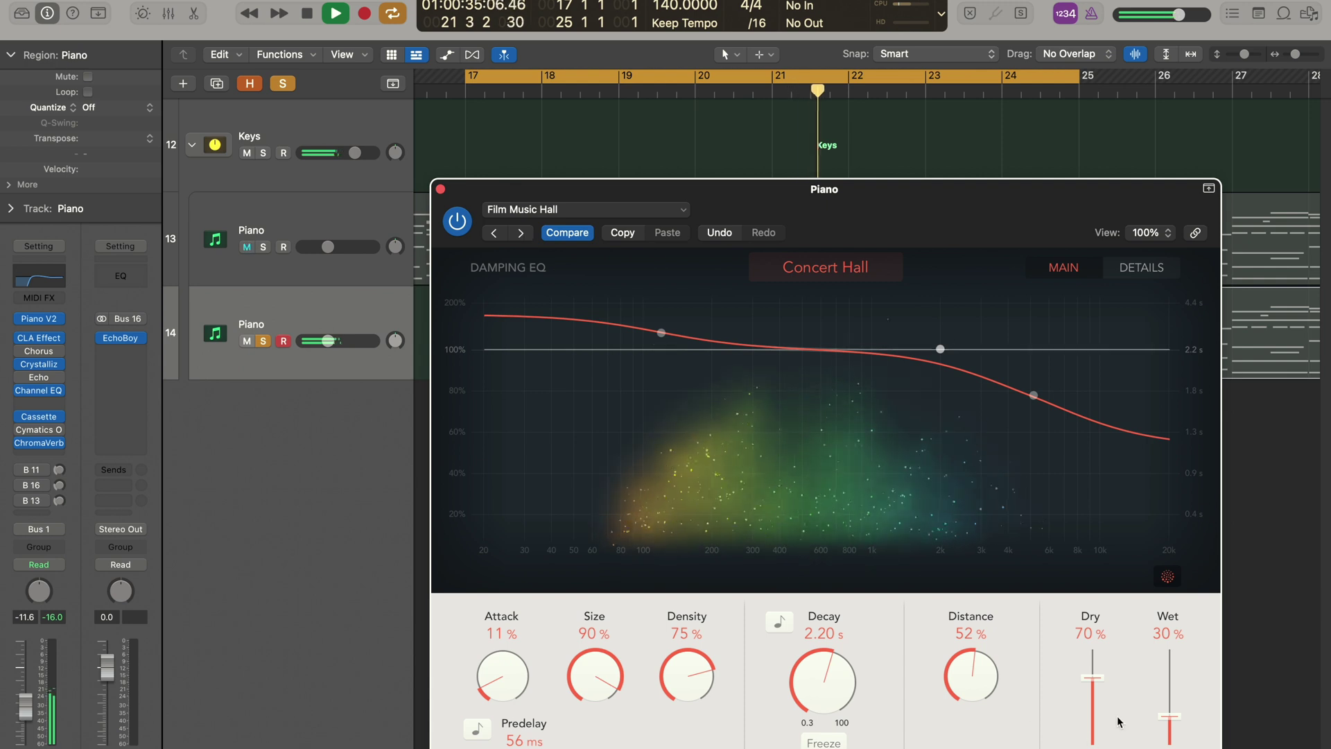